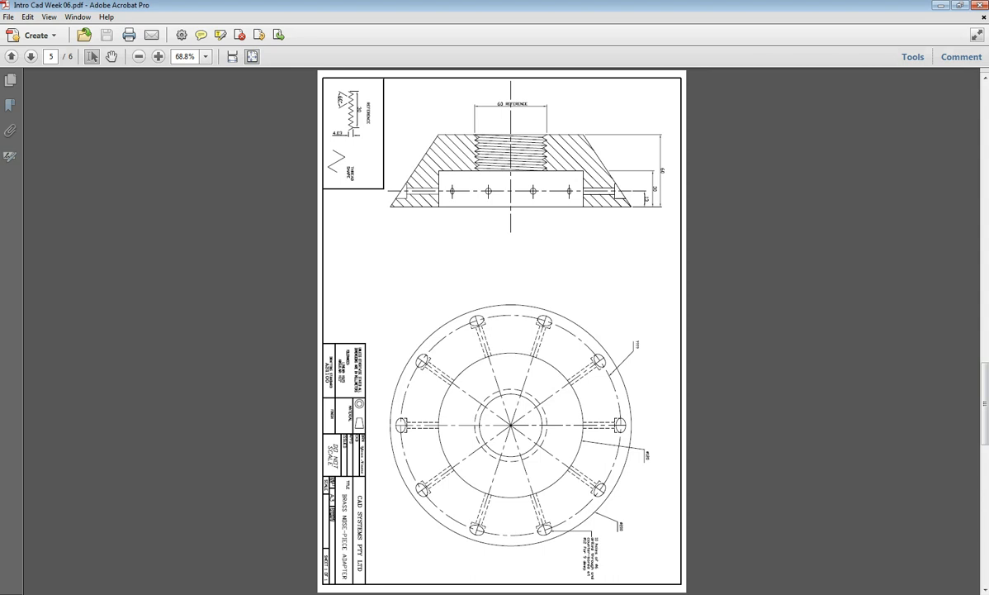
Go back to page 3 of the PDF, the Linetypes and Layers sheet, and rotate the view counterclockwise
scroll(501, 330, "up", 2)
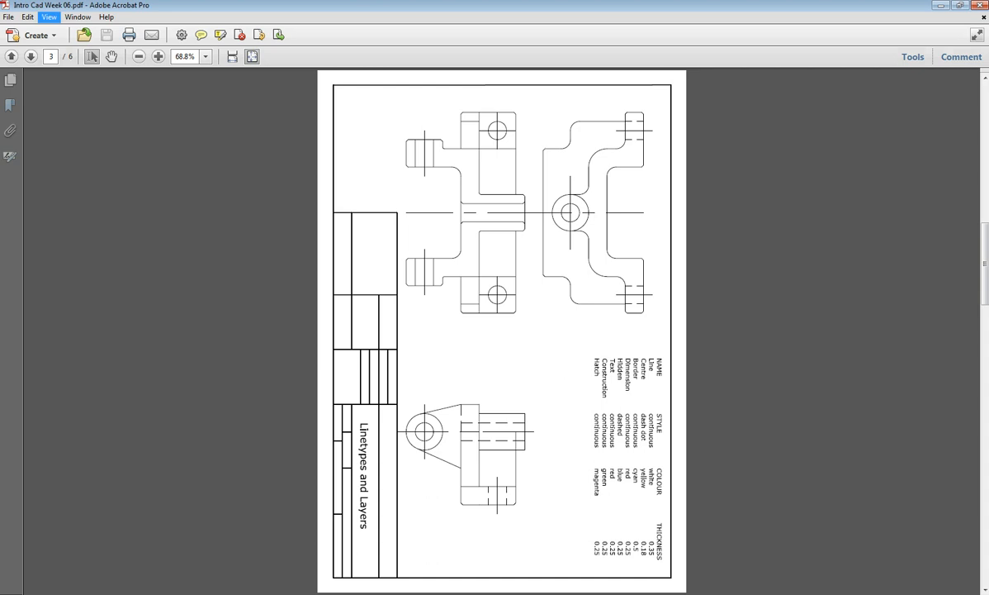
left_click(49, 17)
mouse_move(70, 30)
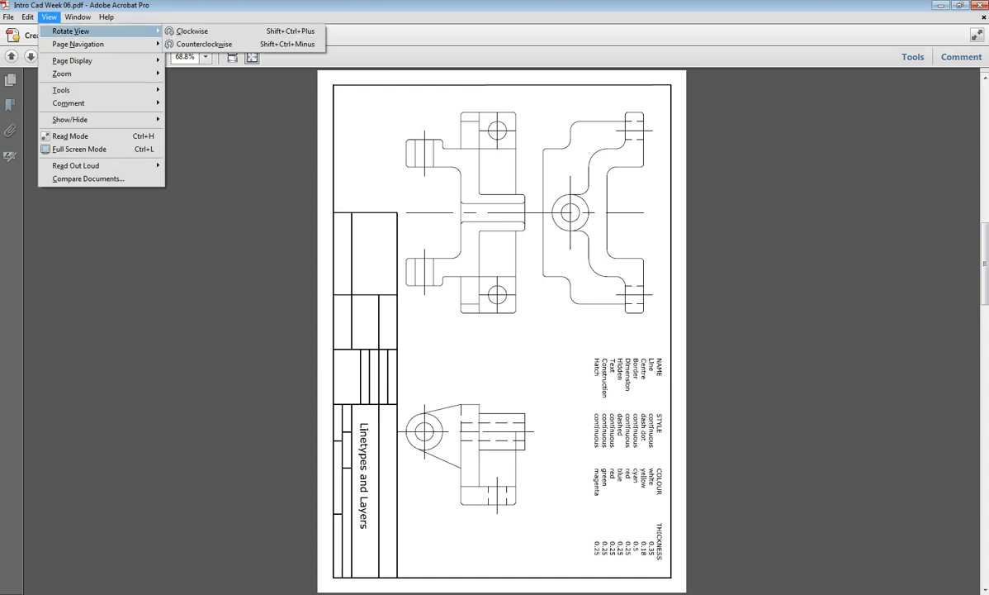
left_click(204, 44)
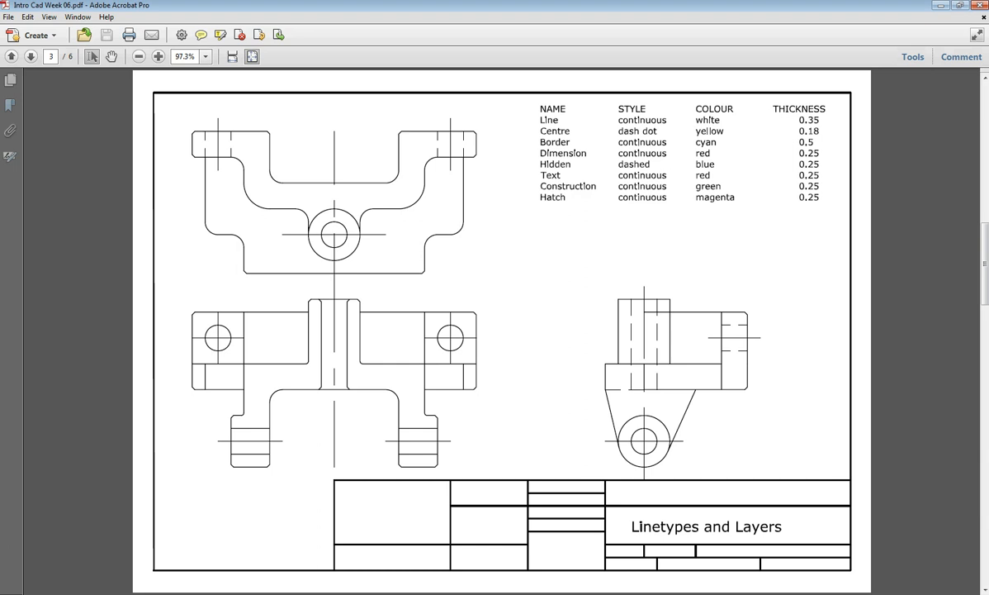
Switch to AutoCAD and set the current lineweight to ByLayer
key("alt+Tab")
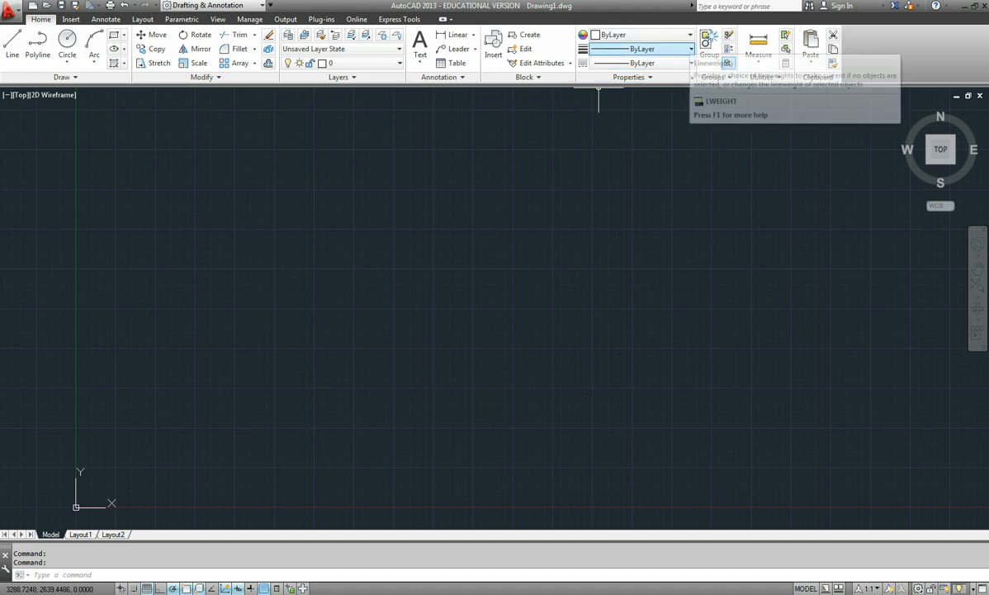
left_click(642, 49)
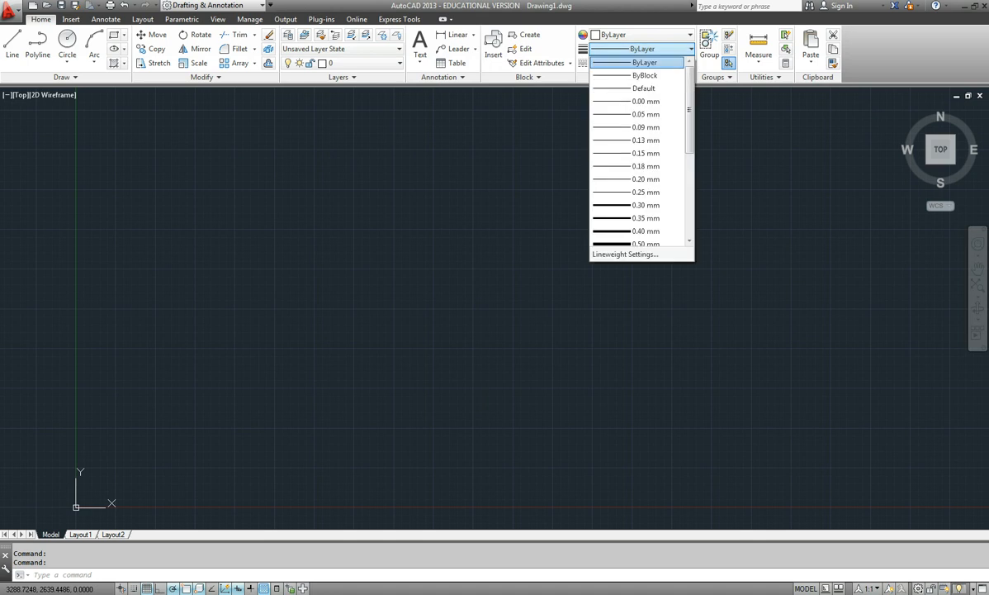
left_click(644, 62)
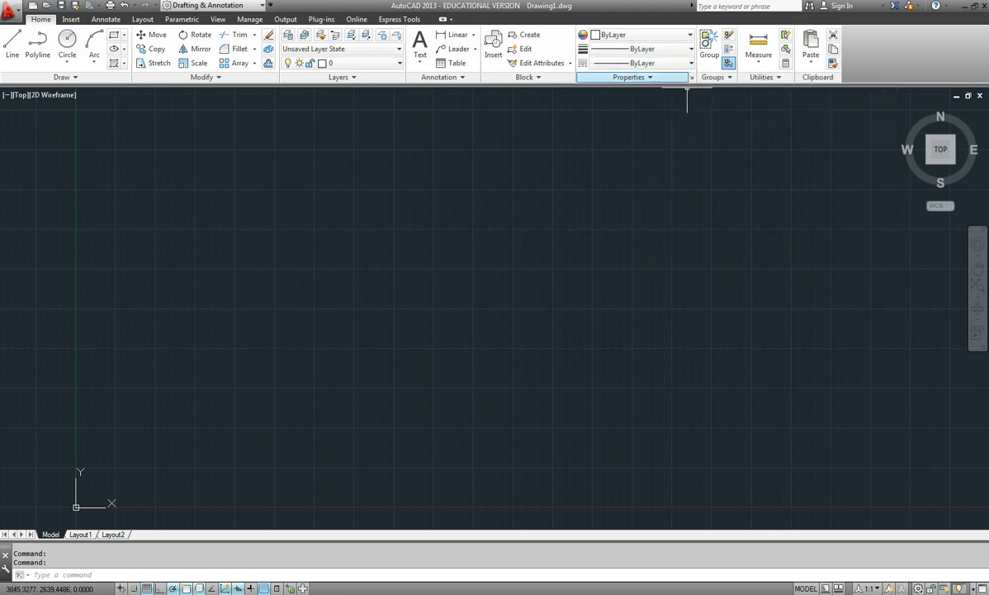
left_click(652, 77)
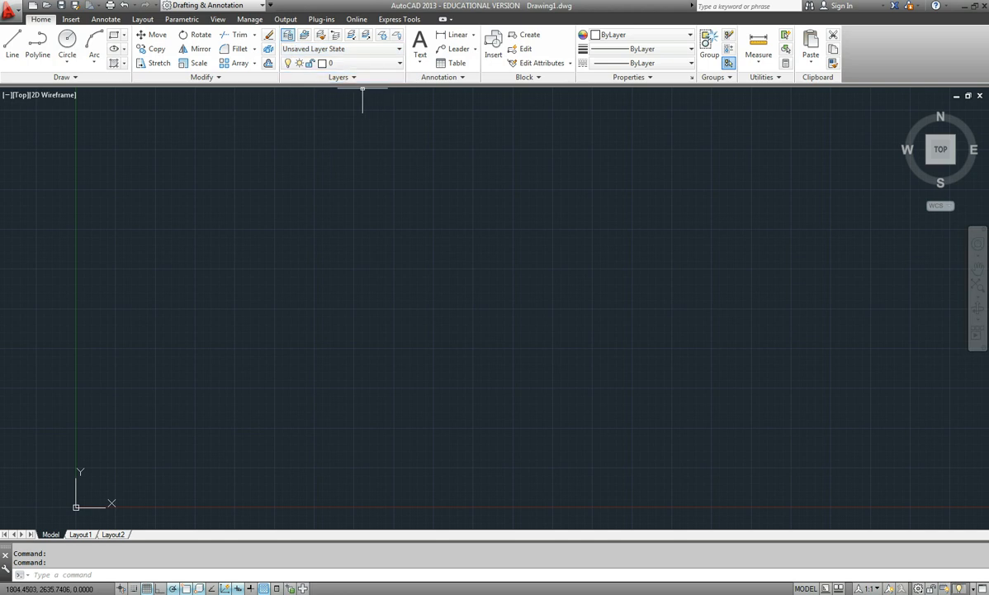
Open the Layer Properties Manager, enlarge it, and create a new layer named Hidden
left_click(287, 35)
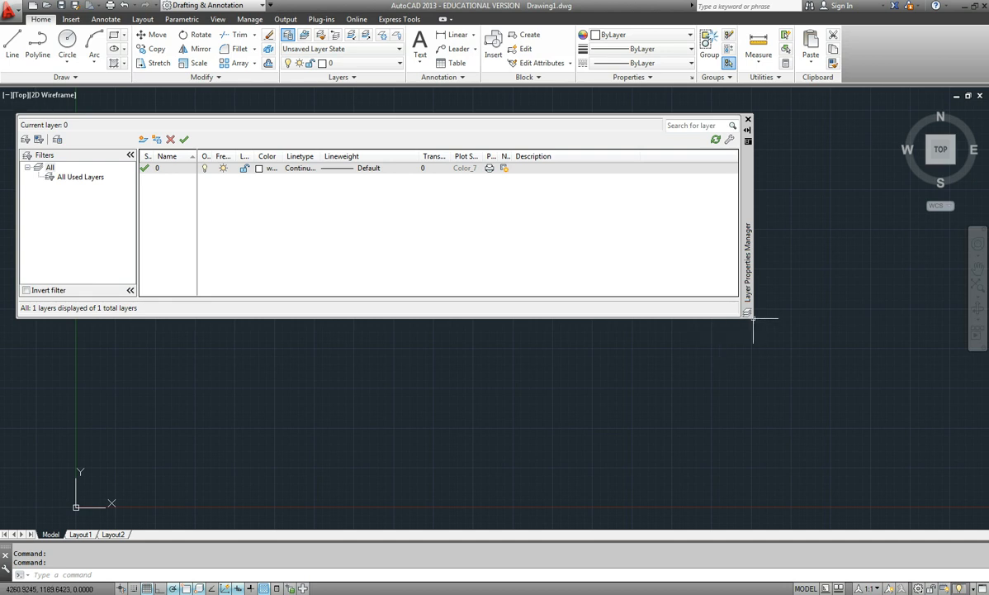
left_click_drag(753, 317, 766, 381)
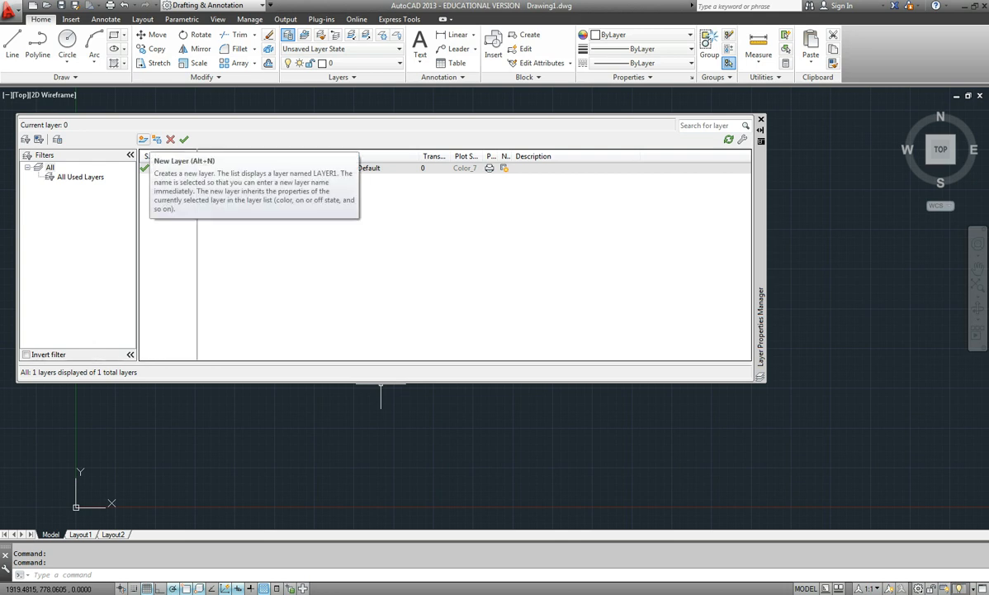
left_click(143, 138)
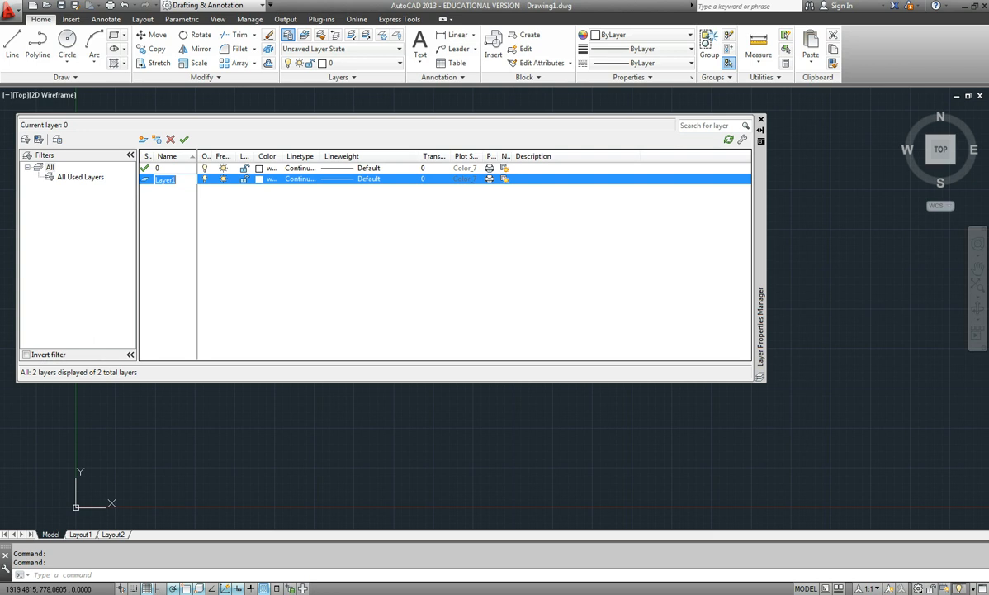
type("Hidden")
Set the Hidden layer's colour to blue
left_click(262, 178)
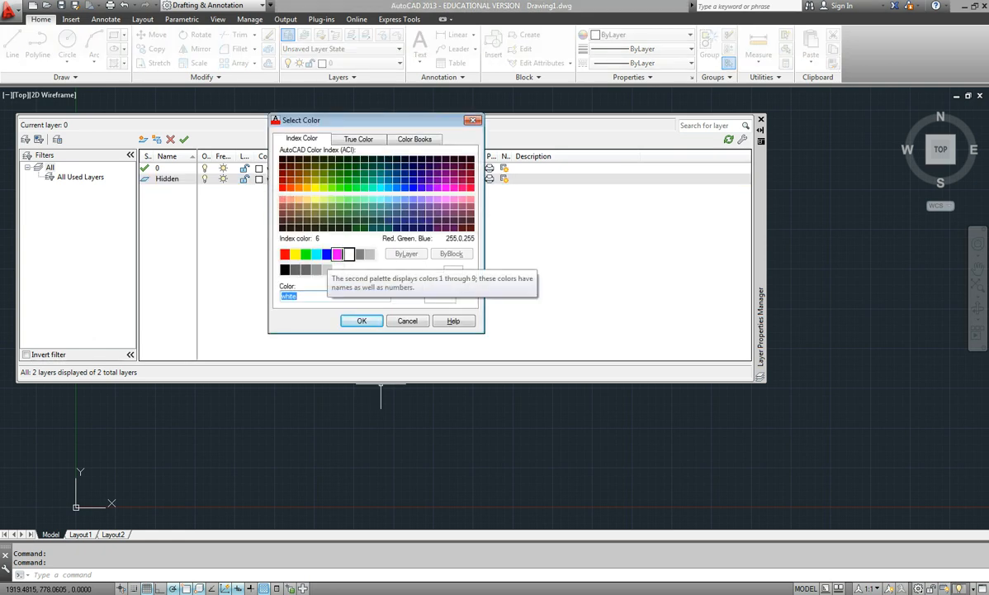
left_click(327, 253)
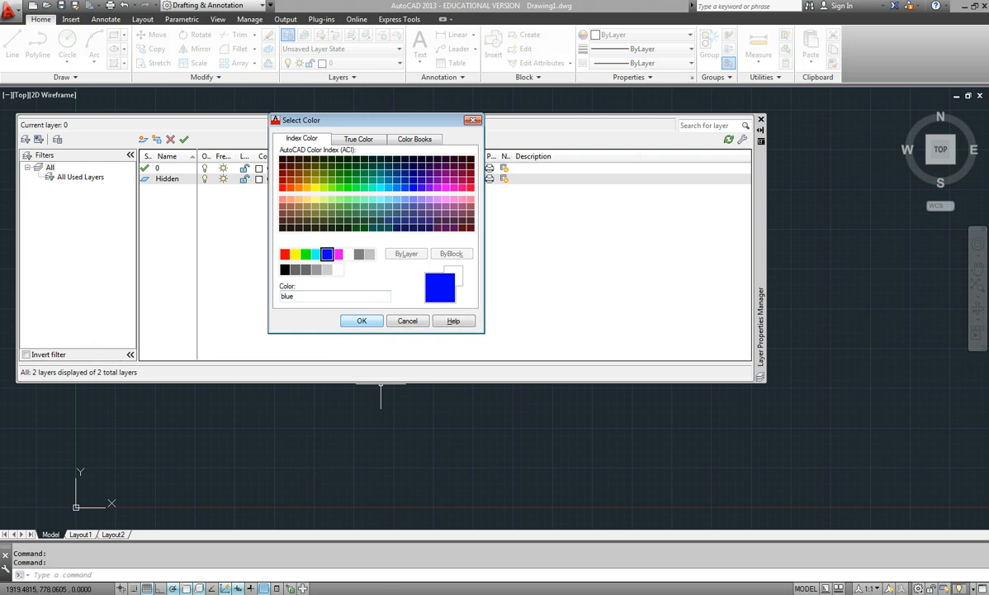
left_click(361, 320)
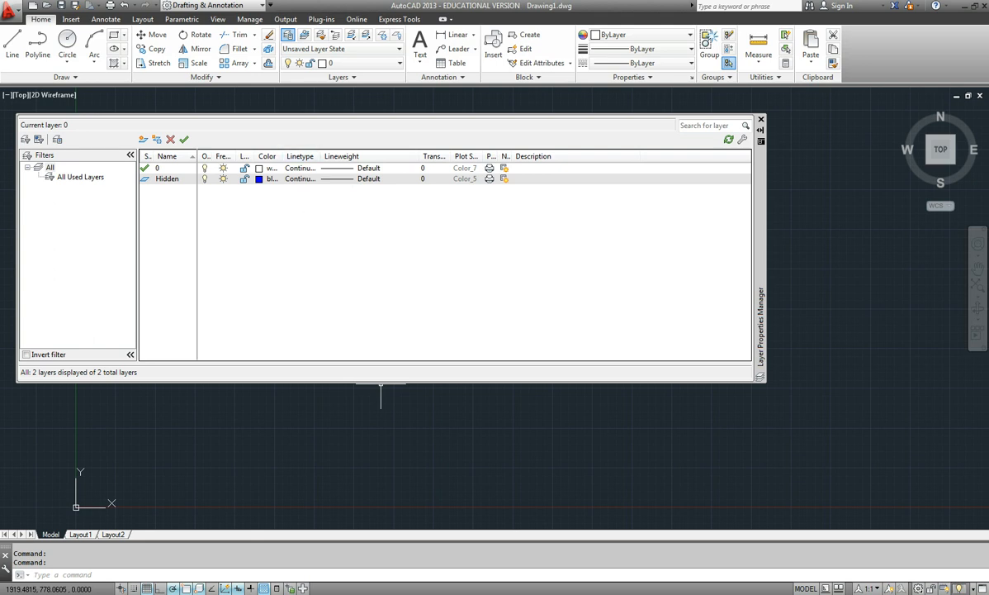
Widen the linetype column, then load the HIDDEN linetype from acadiso.lin and assign it to the Hidden layer
left_click_drag(321, 156, 366, 156)
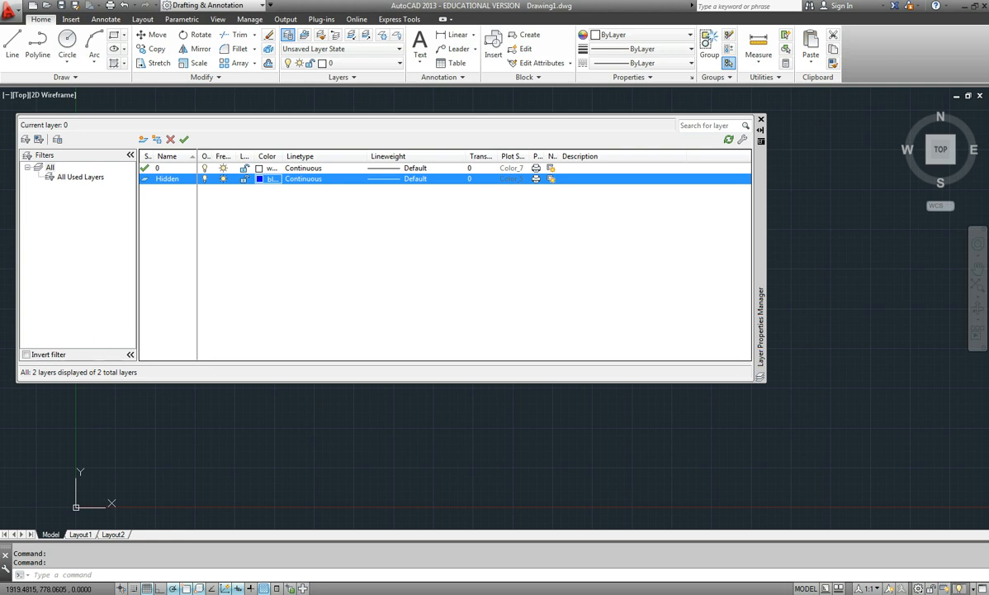
left_click(303, 179)
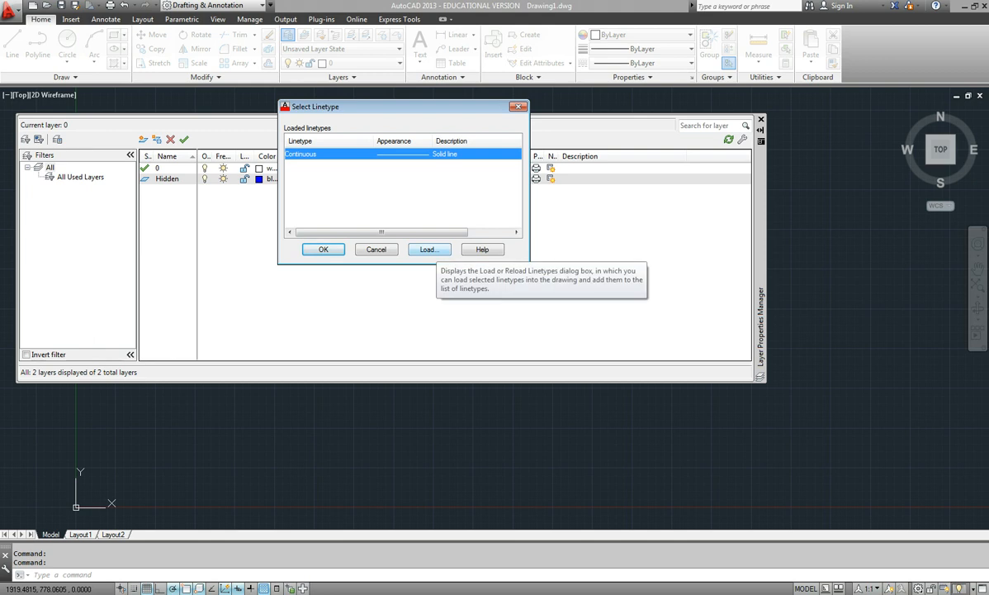
left_click(428, 249)
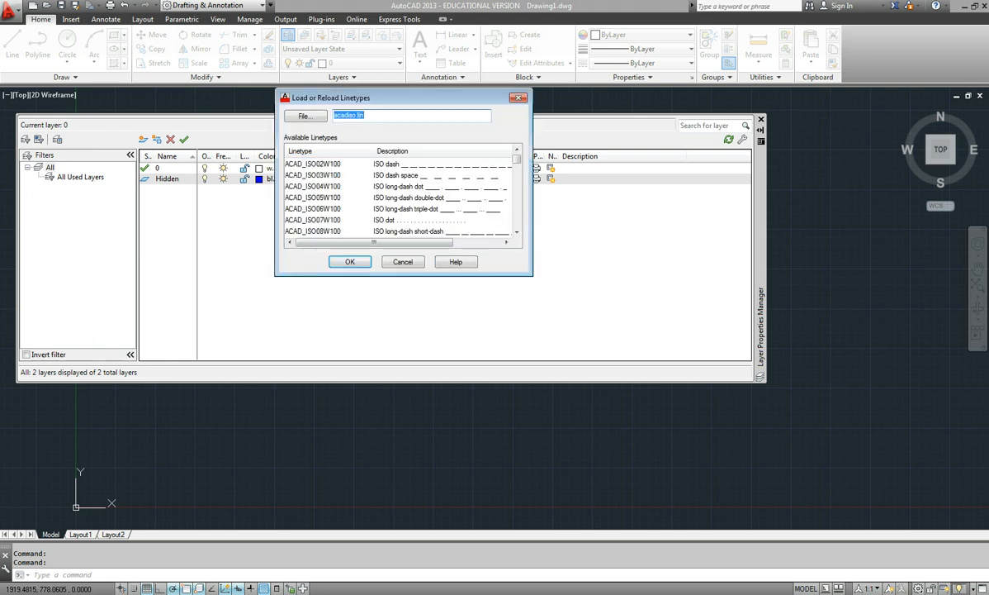
left_click_drag(532, 274, 563, 499)
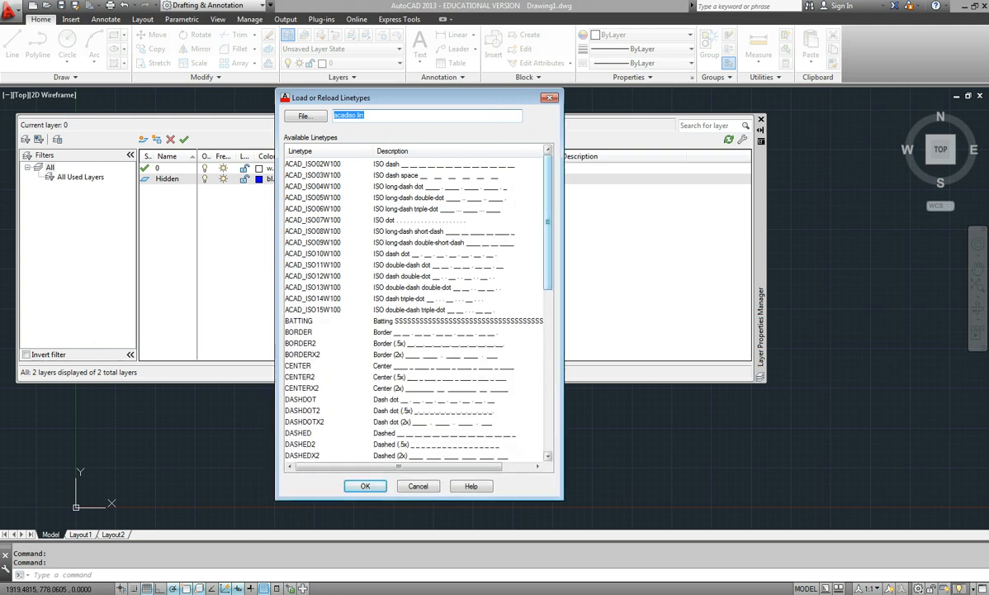
scroll(548, 223, "down", 4)
scroll(415, 305, "down", 2)
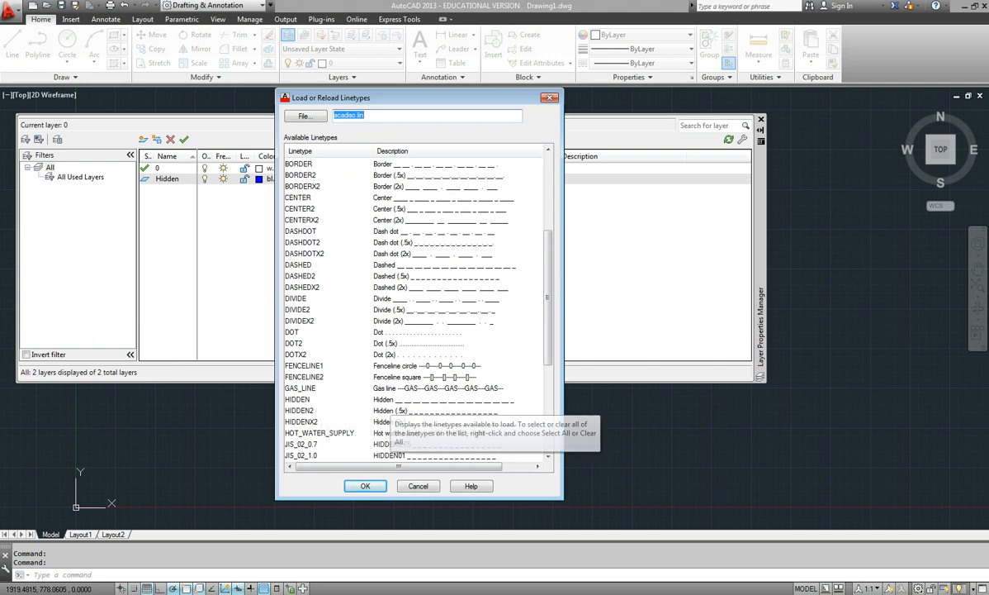
left_click(299, 399)
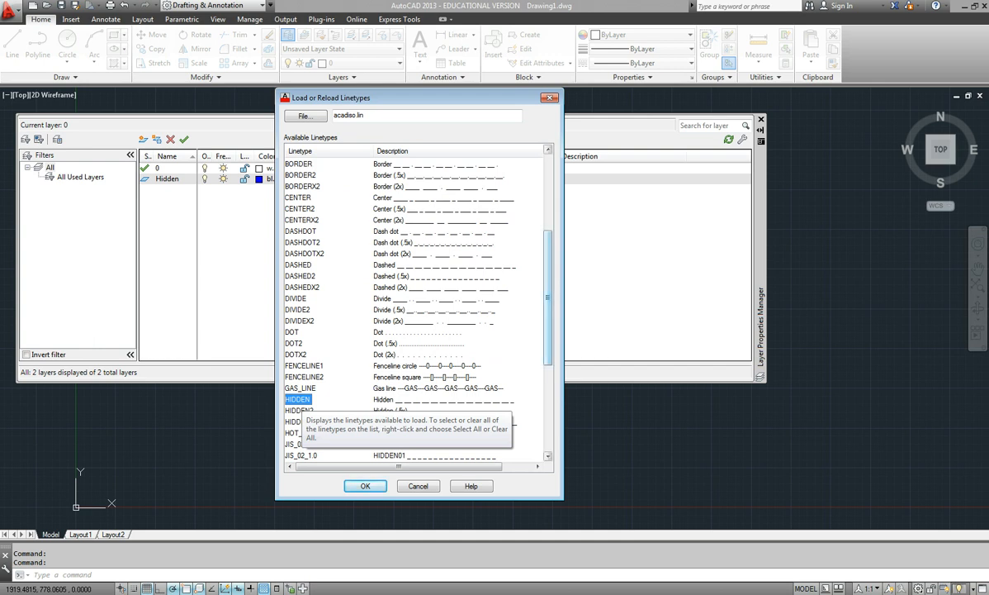
left_click(364, 485)
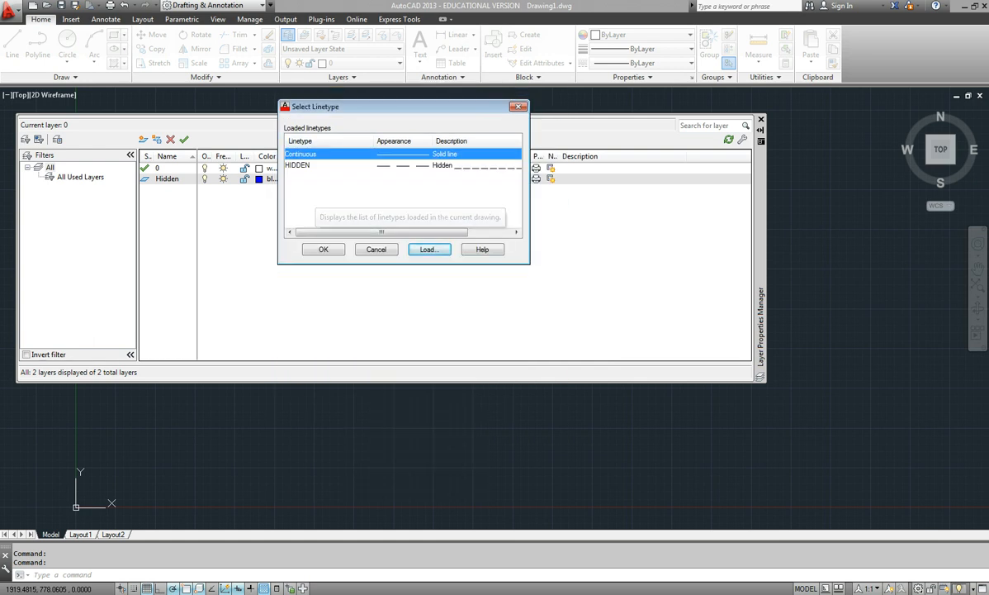
left_click(313, 166)
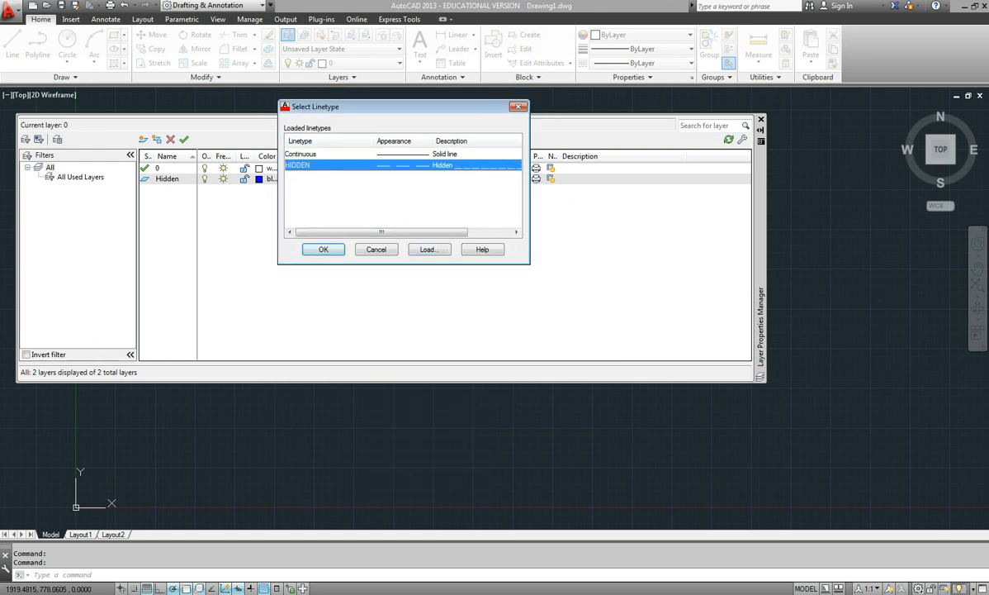
left_click(323, 249)
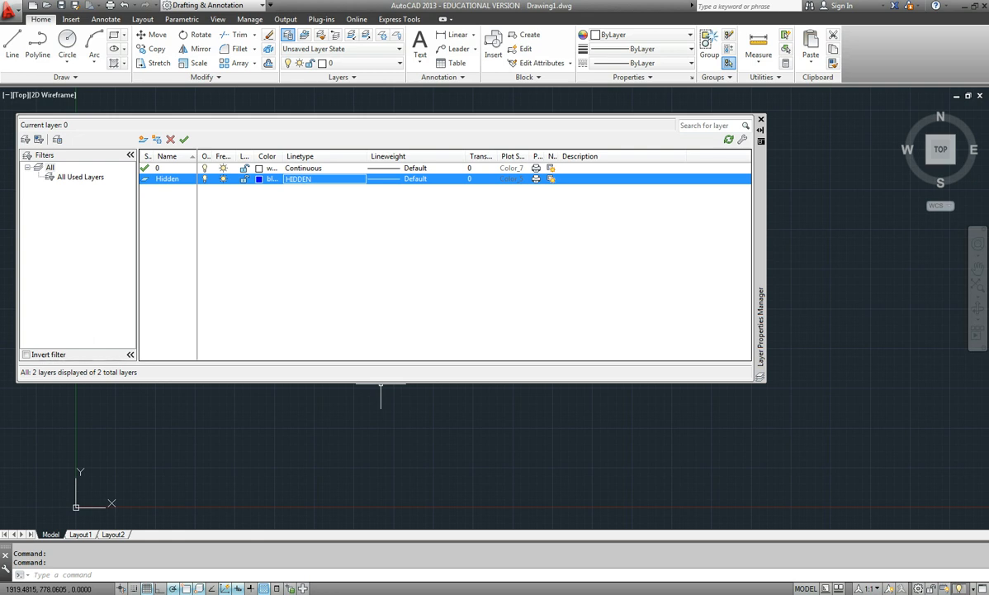
Check the layer table in the PDF and set the Hidden layer's lineweight to 0.25 mm in AutoCAD
left_click(398, 178)
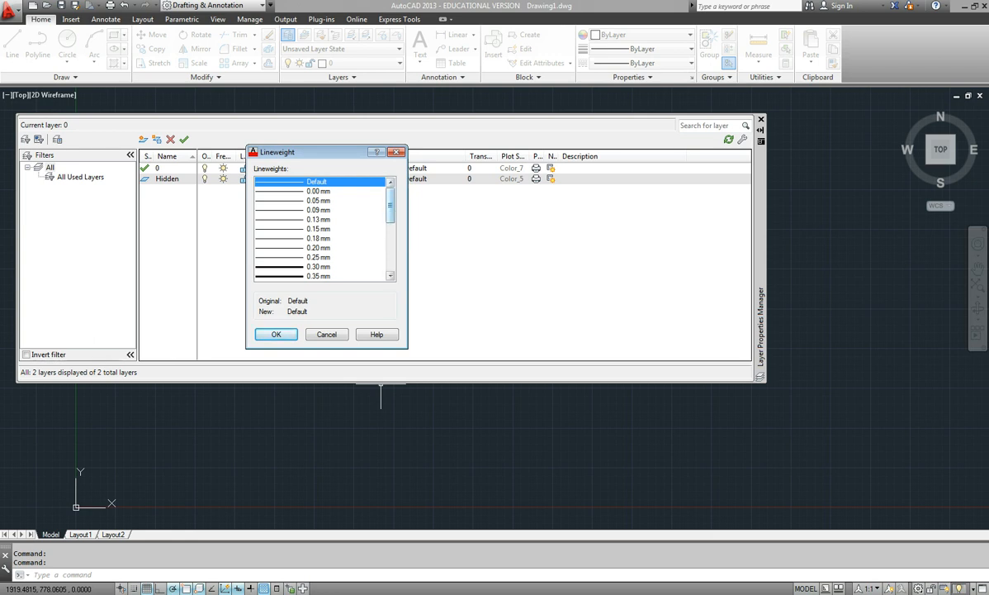
scroll(321, 229, "down", 4)
scroll(321, 229, "up", 3)
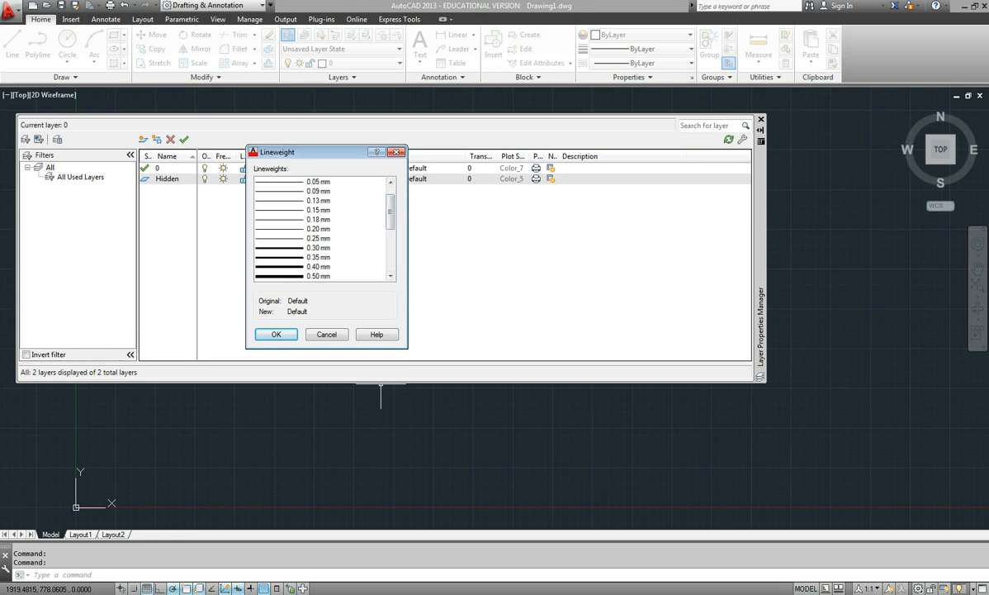
key("alt+Tab")
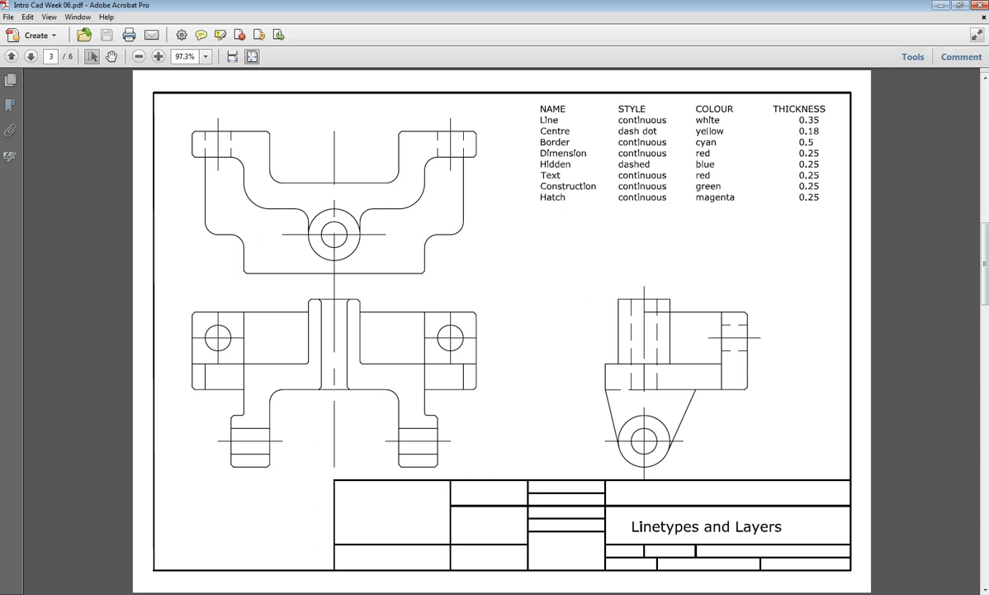
key("alt+Tab")
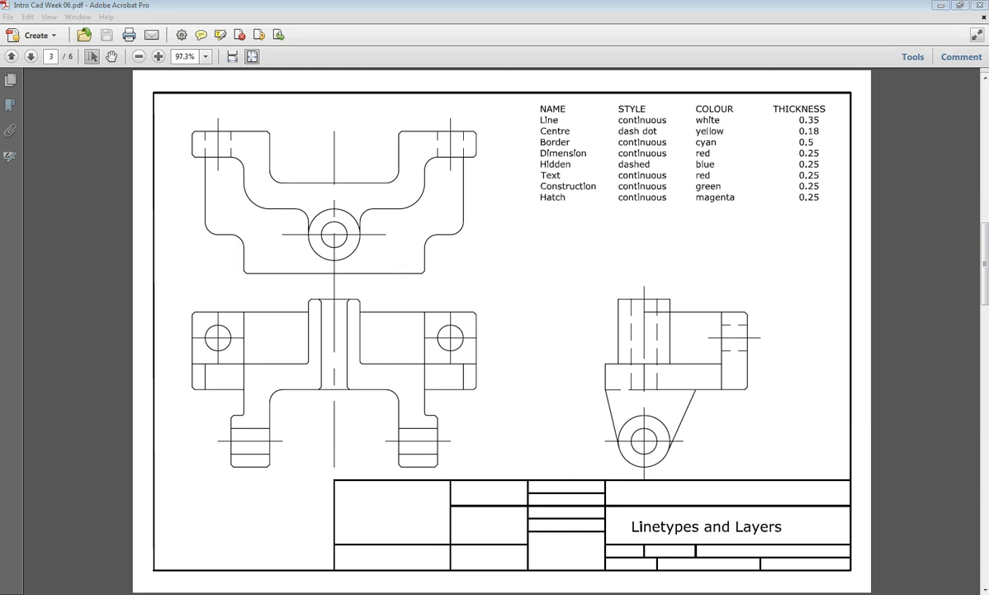
left_click(350, 592)
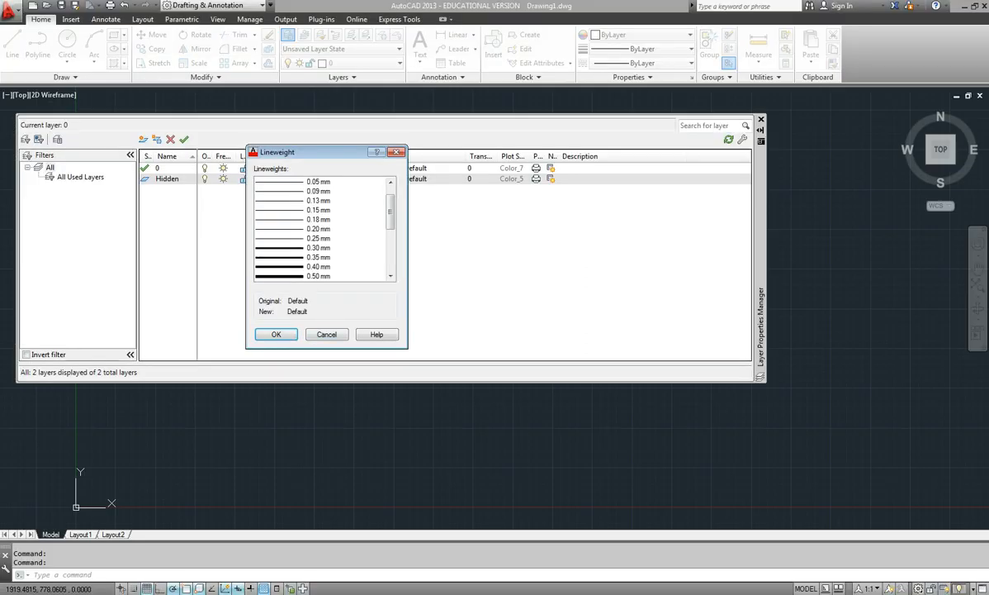
left_click(347, 238)
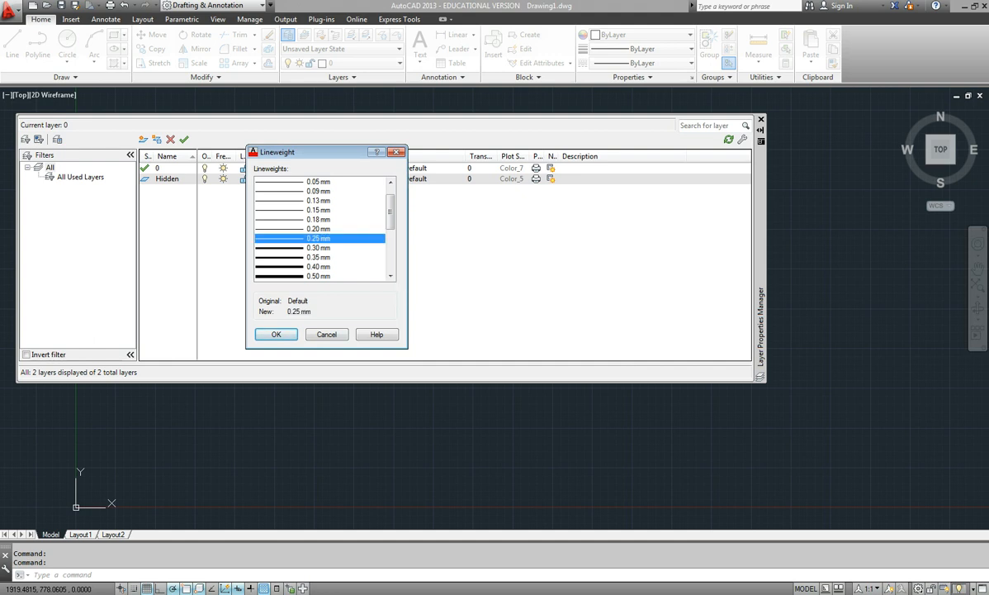
left_click(276, 334)
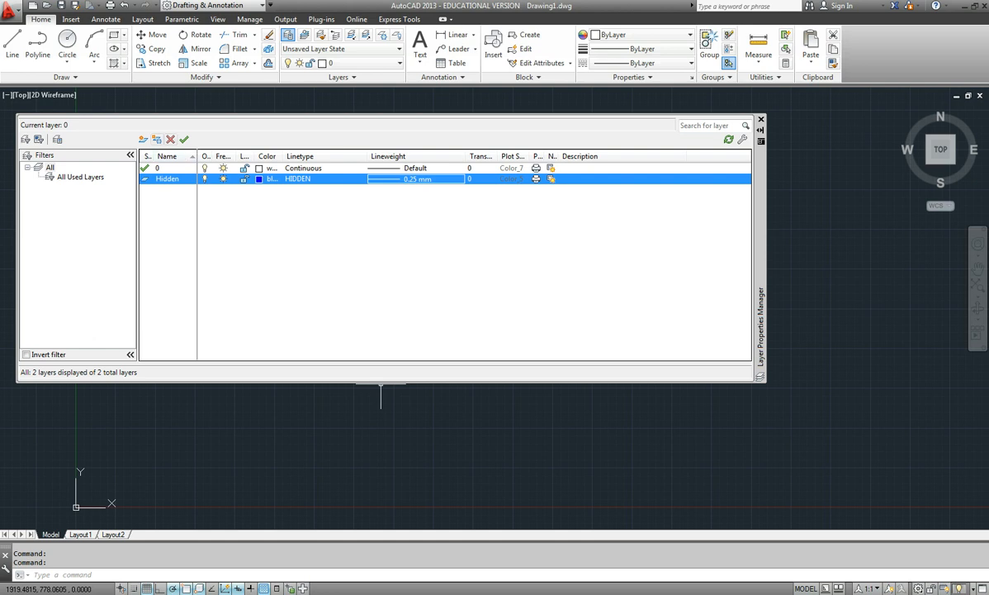
Make Hidden the current layer and close the Layer Properties Manager
left_click(183, 138)
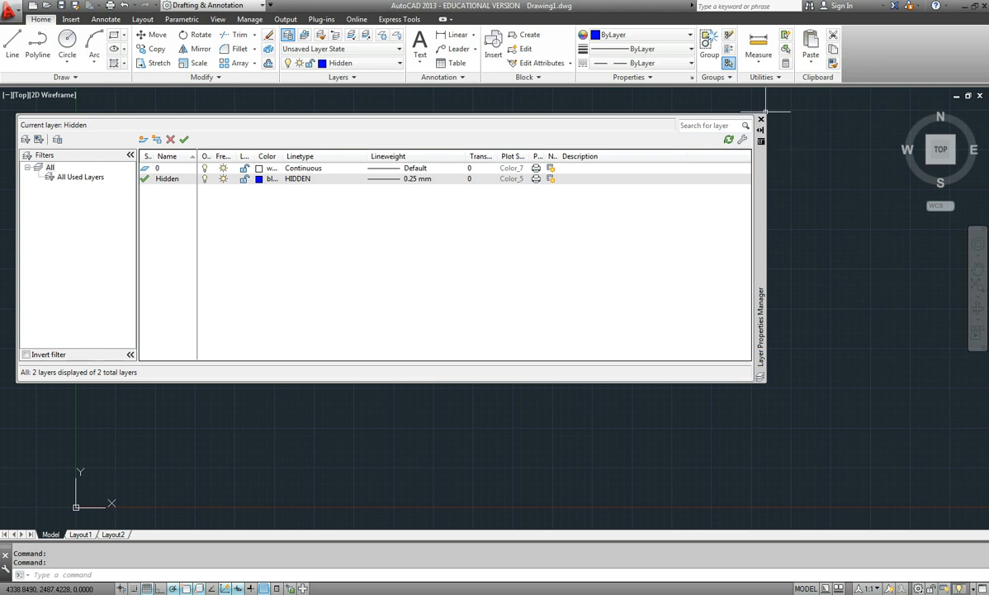
left_click(761, 119)
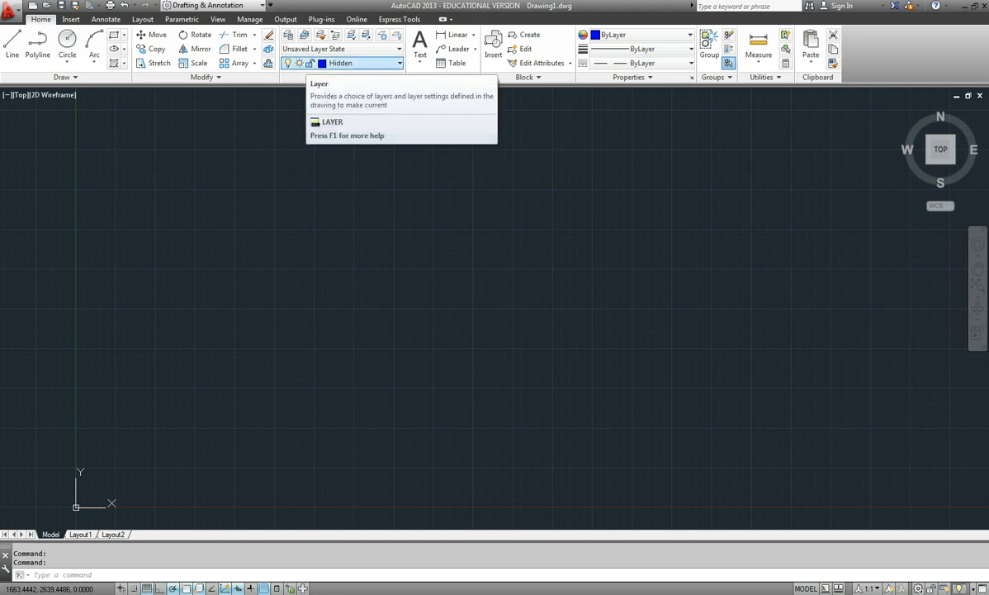
left_click(355, 63)
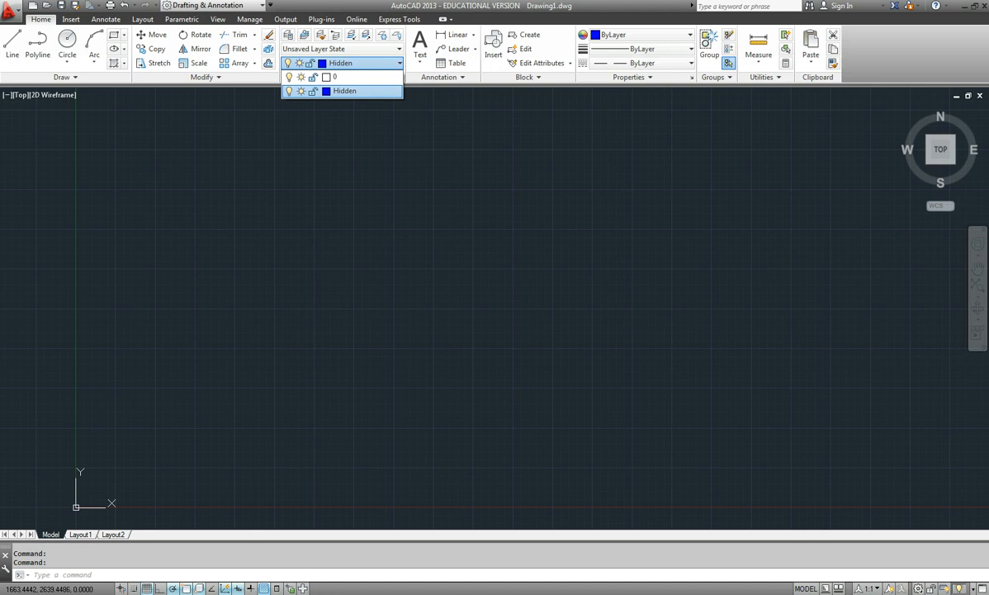
left_click(326, 90)
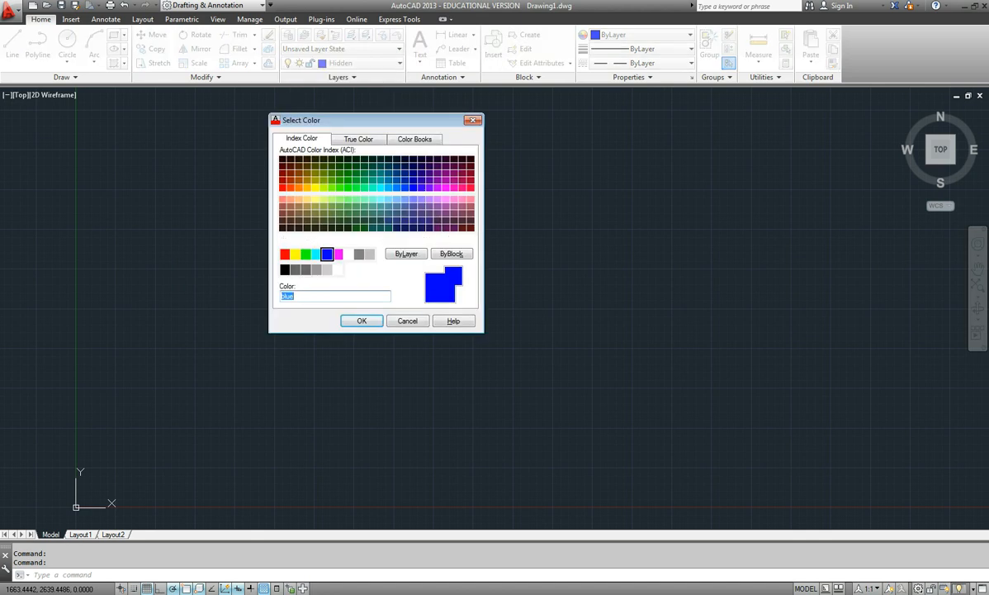
left_click(407, 321)
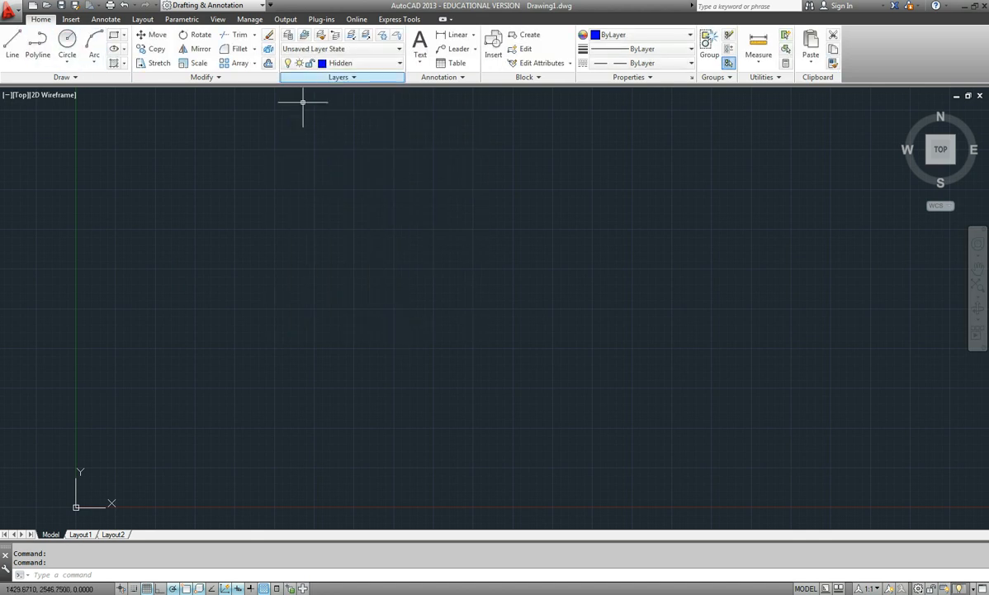
Draw a long horizontal line across the middle of the drawing area on the Hidden layer
left_click(12, 46)
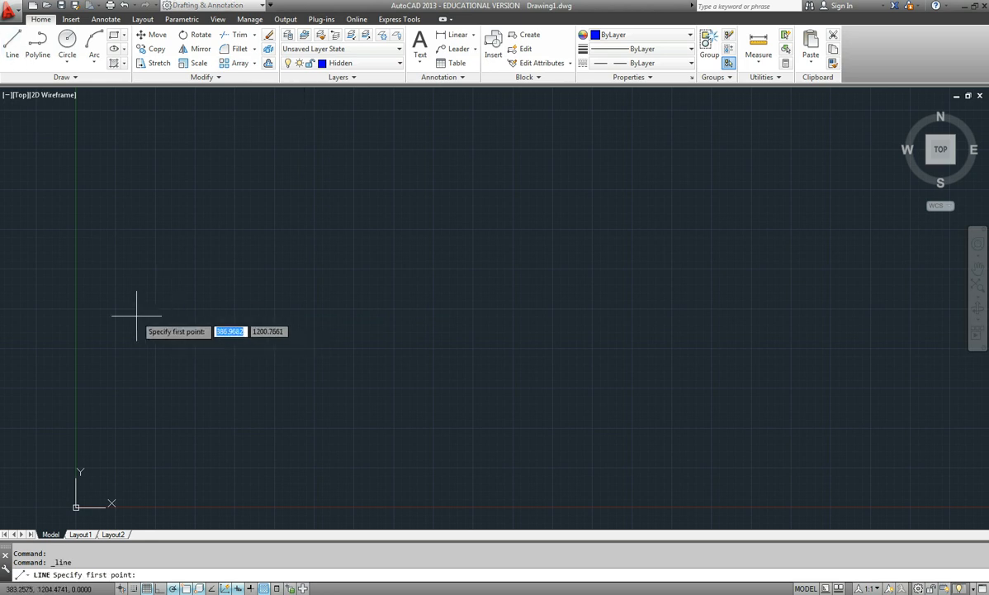
left_click(130, 276)
left_click(694, 275)
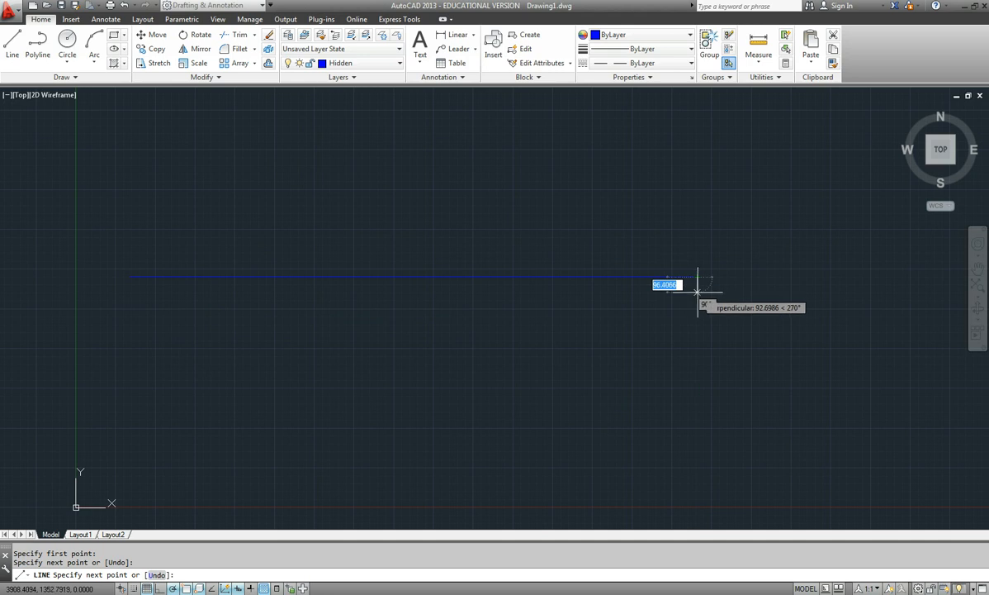
key("Return")
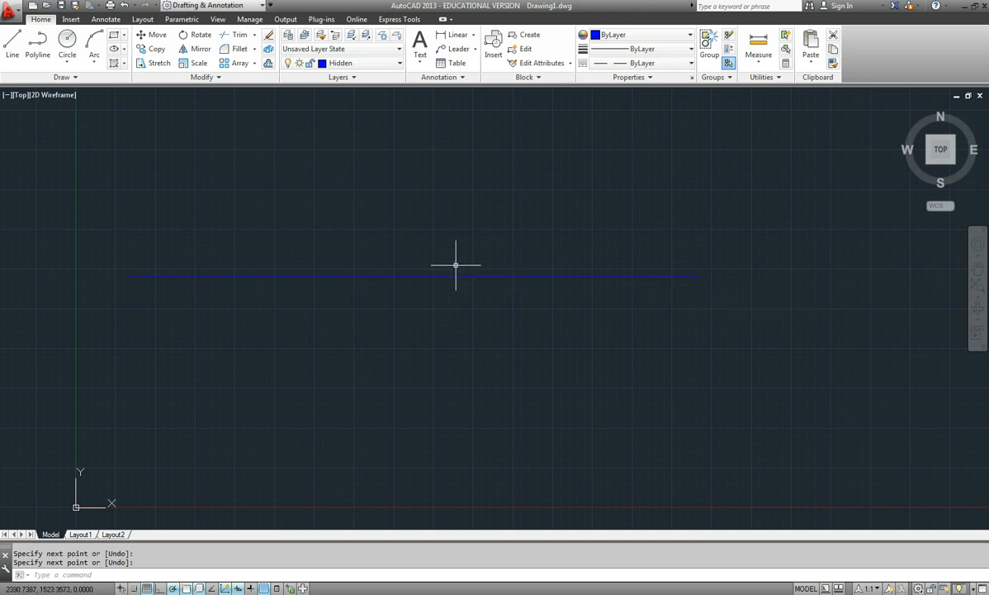
Examine the dash pattern of the Hidden-layer line at several magnifications
scroll(448, 274, "up", 2)
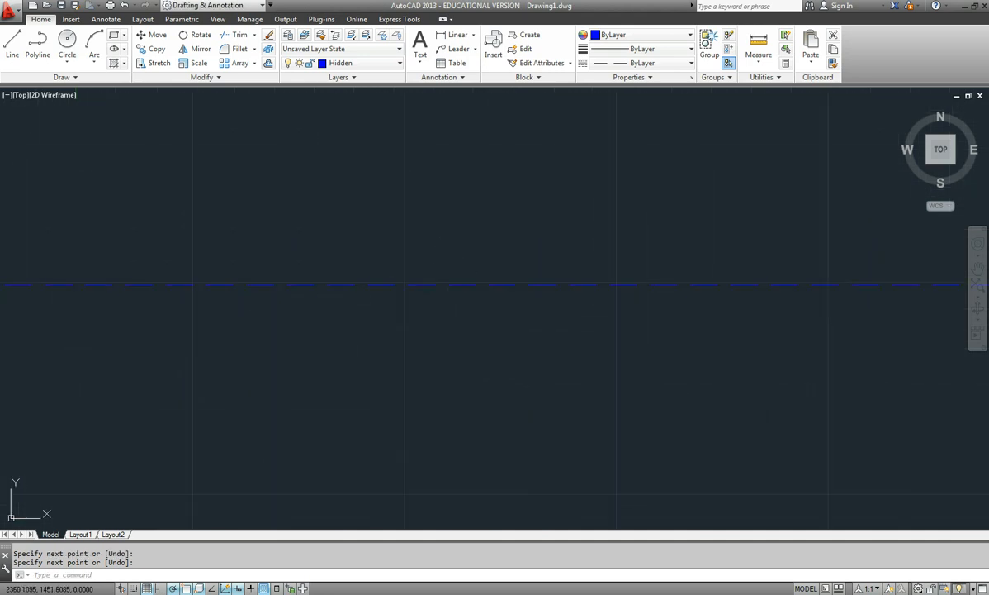
scroll(348, 263, "up", 3)
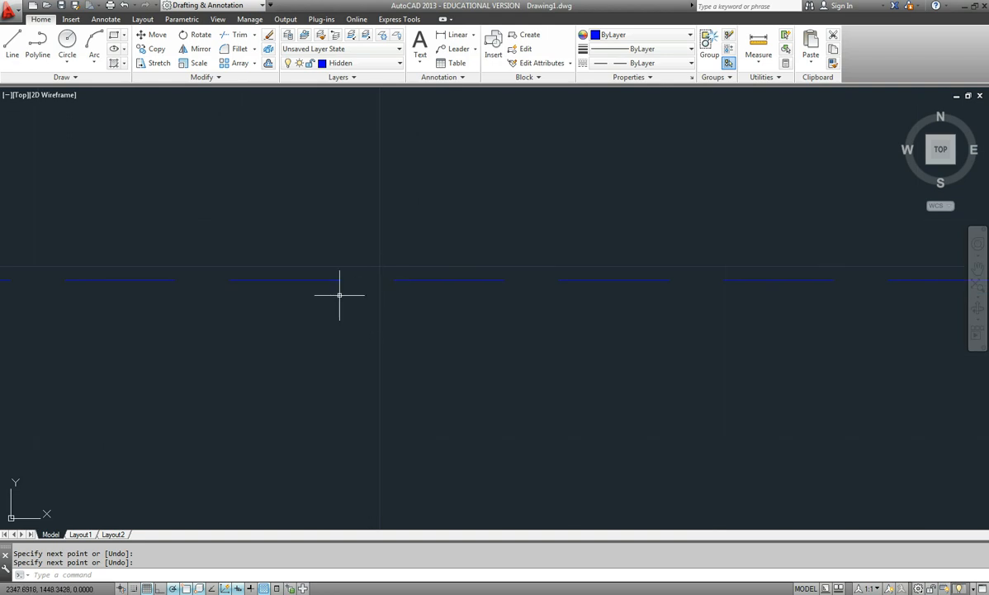
scroll(530, 289, "down", 4)
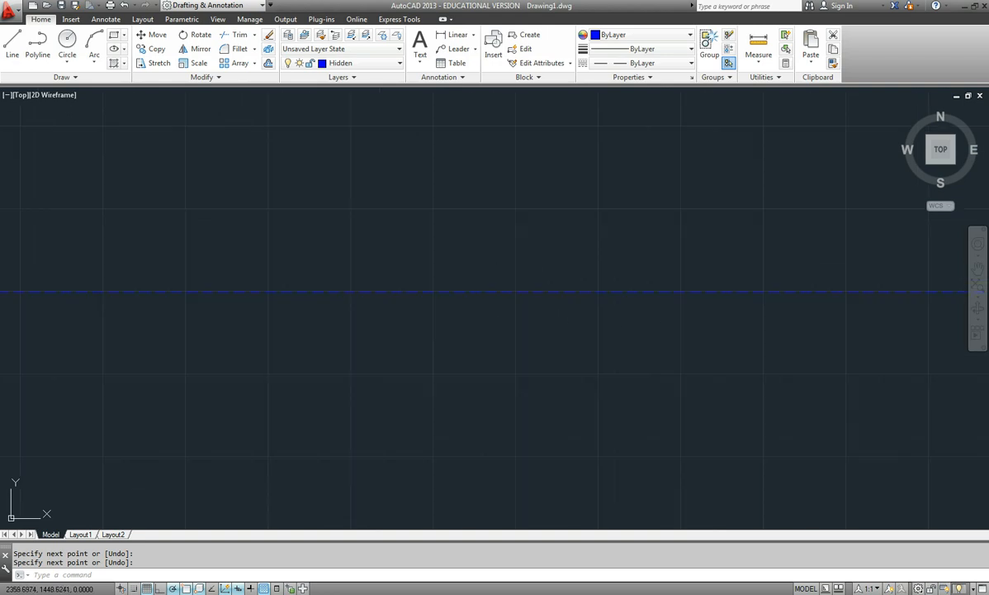
scroll(495, 277, "down", 3)
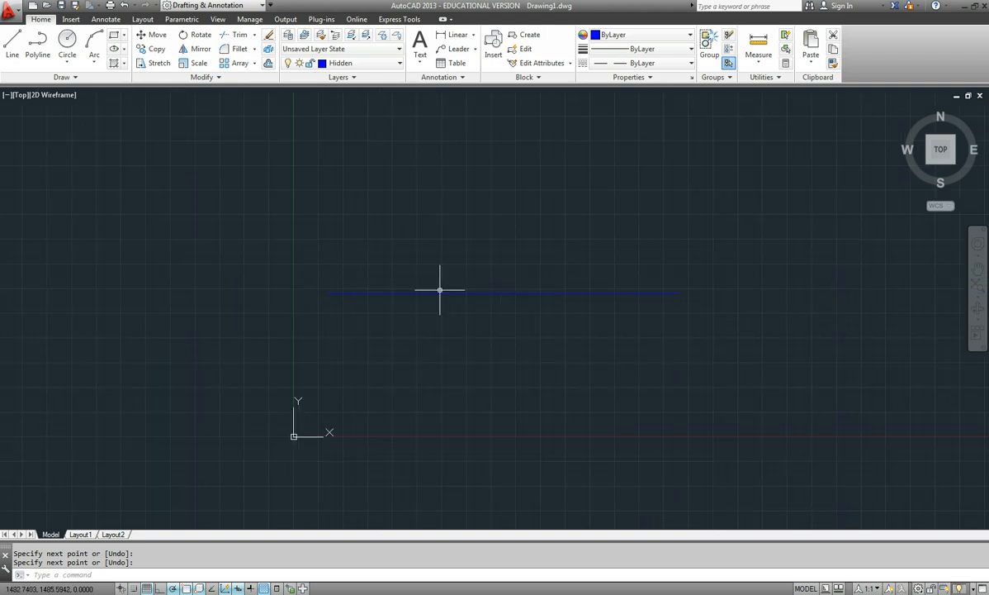
scroll(410, 289, "up", 4)
scroll(462, 252, "up", 2)
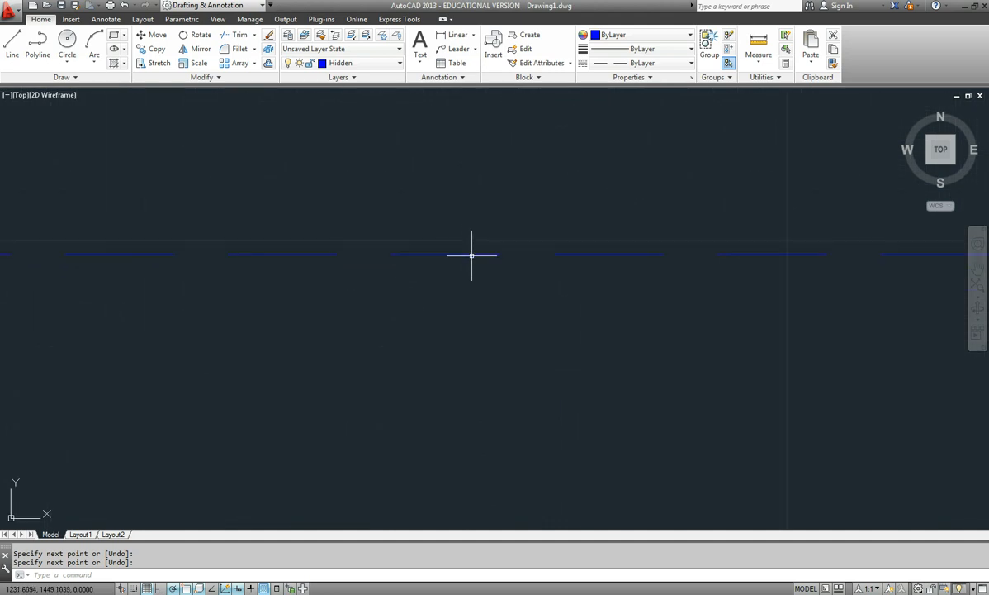
mouse_move(474, 249)
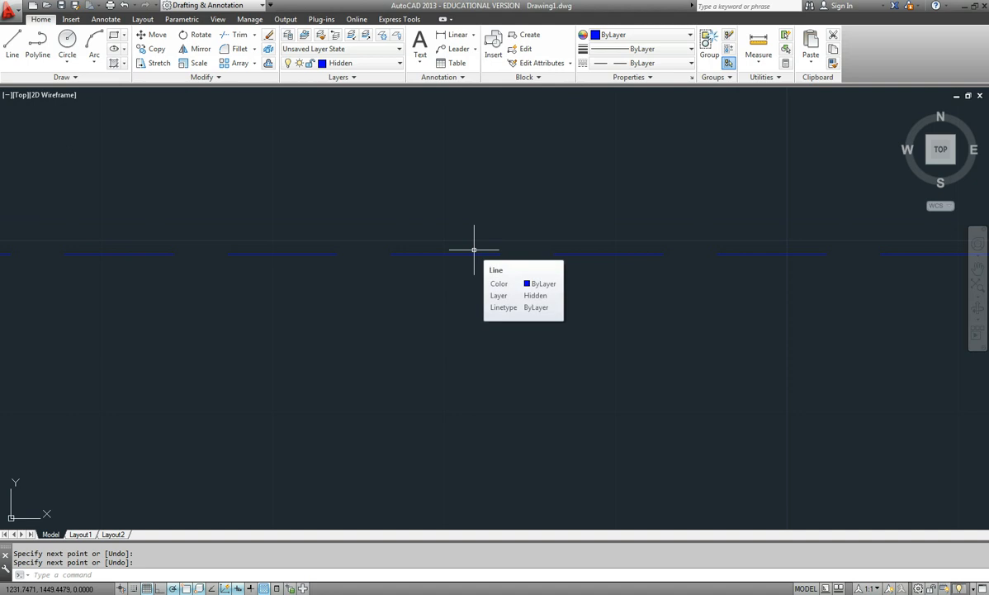
scroll(474, 250, "down", 3)
scroll(472, 248, "up", 6)
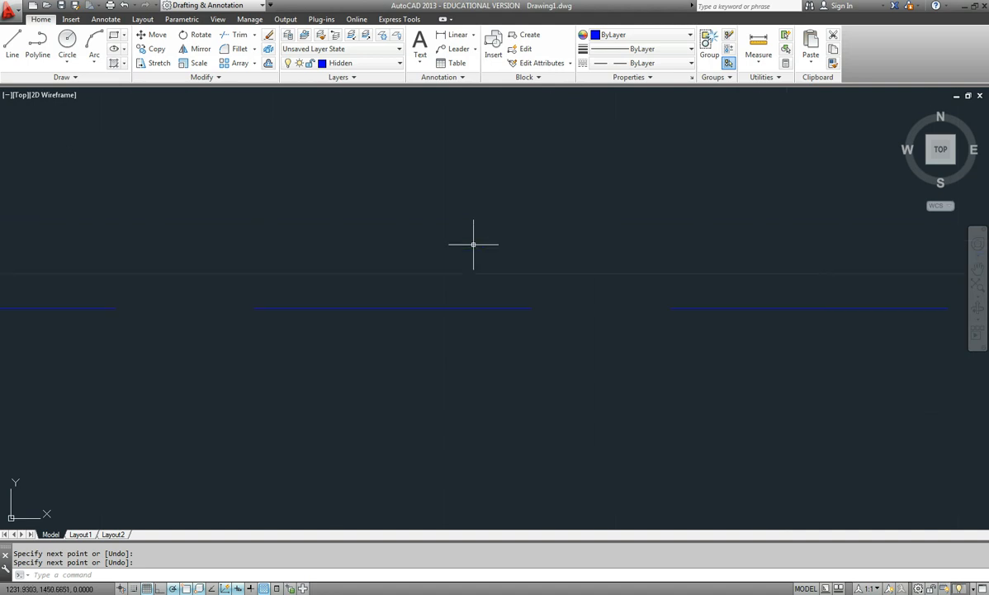
scroll(450, 307, "up", 5)
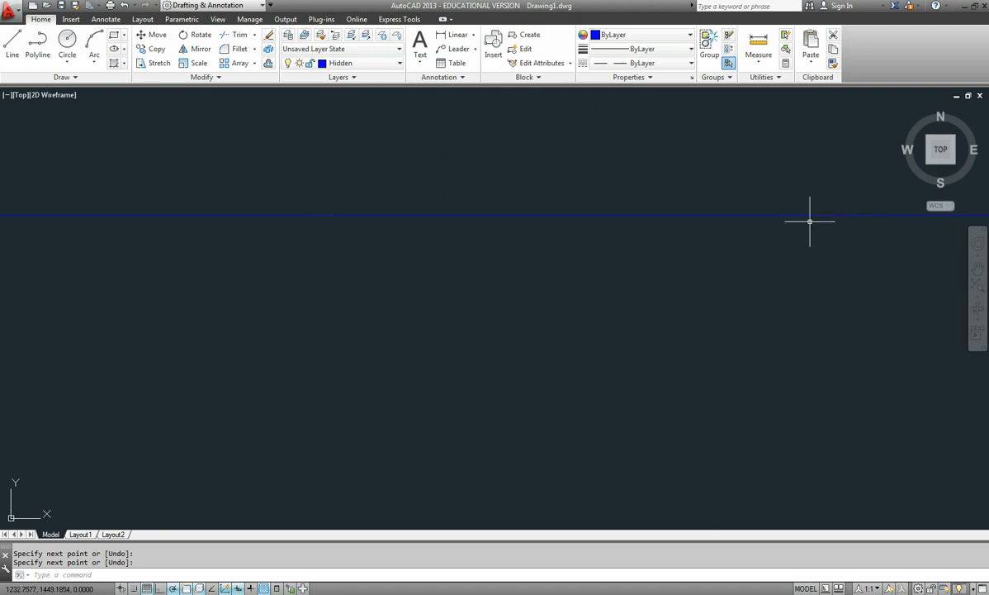
scroll(811, 221, "down", 4)
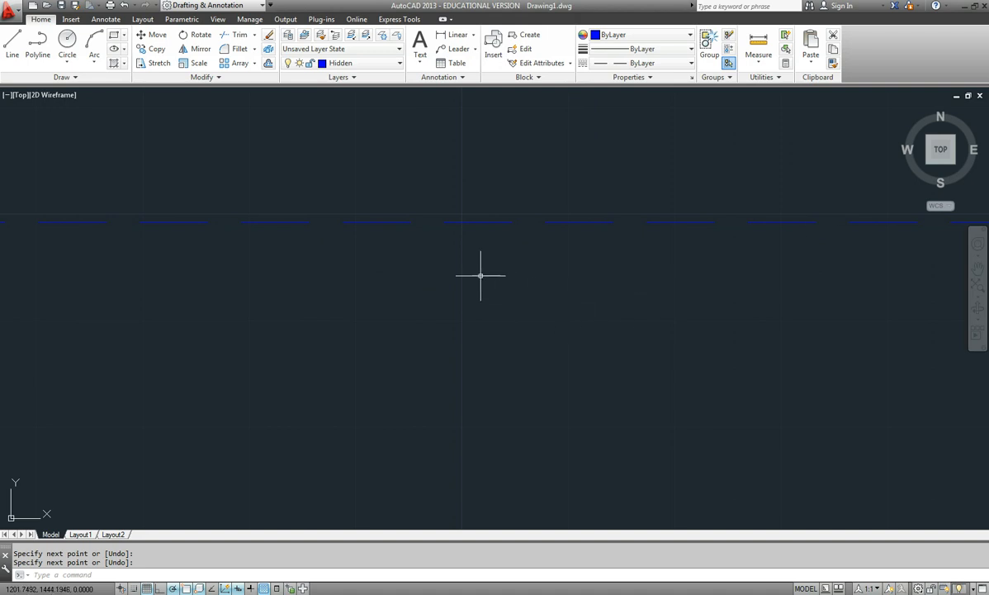
middle_click_drag(11, 484, 49, 523)
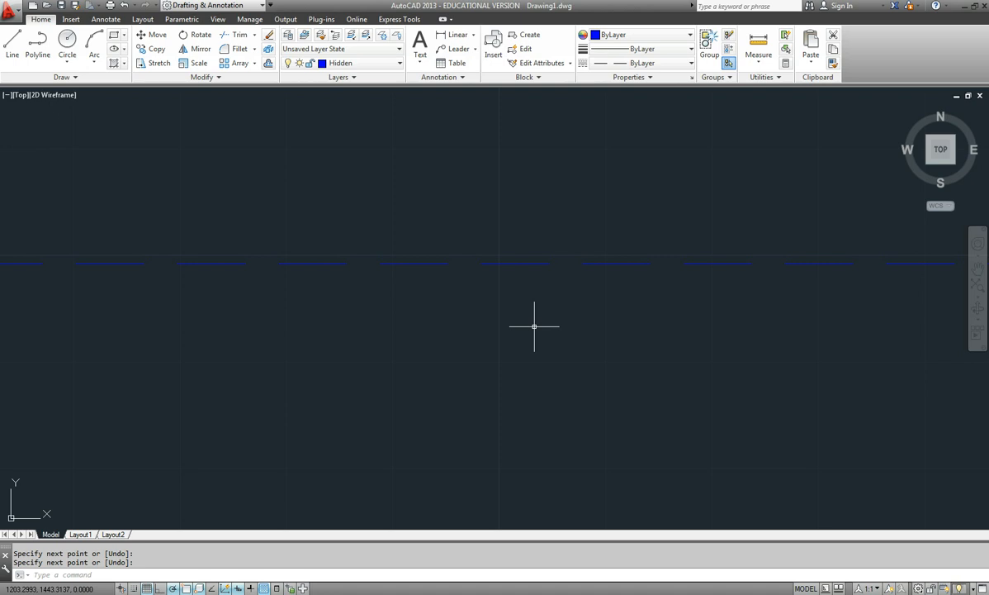
Set the global linetype scale factor to 10 with LTSCALE and view the dashed line at a wider extent
type("LTSCale")
key("Return")
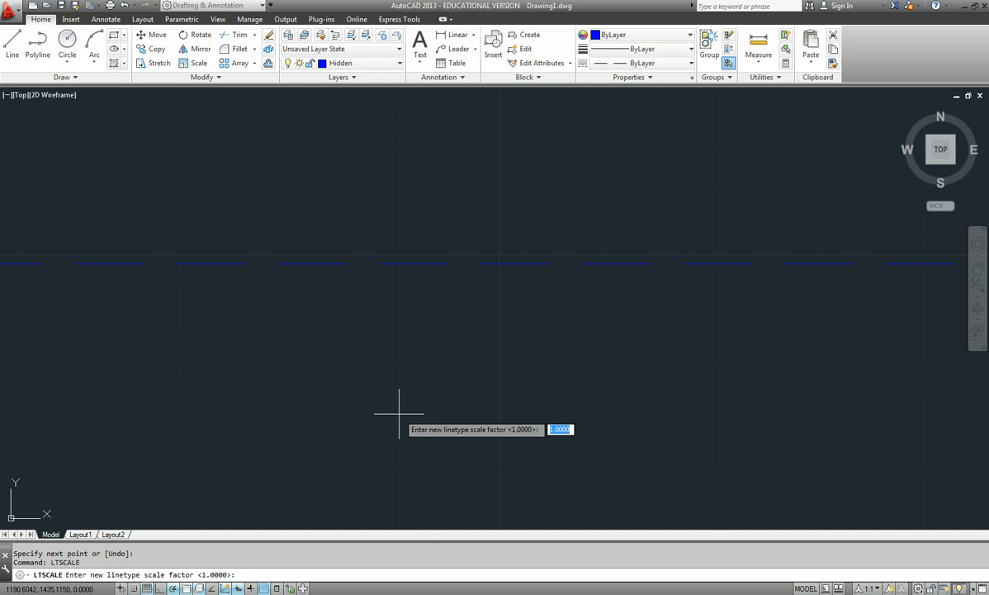
type("10")
key("Return")
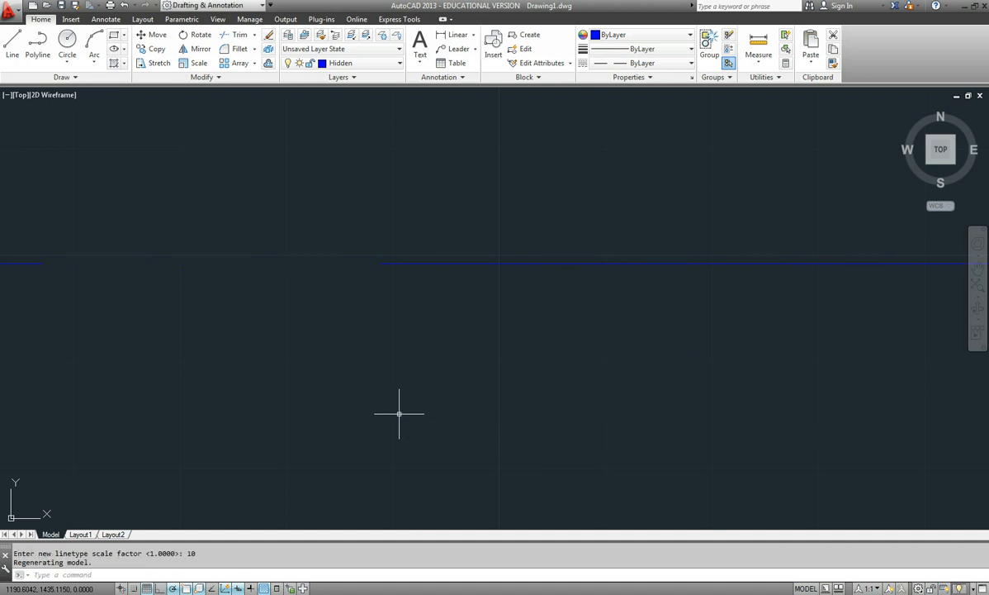
scroll(422, 387, "down", 5)
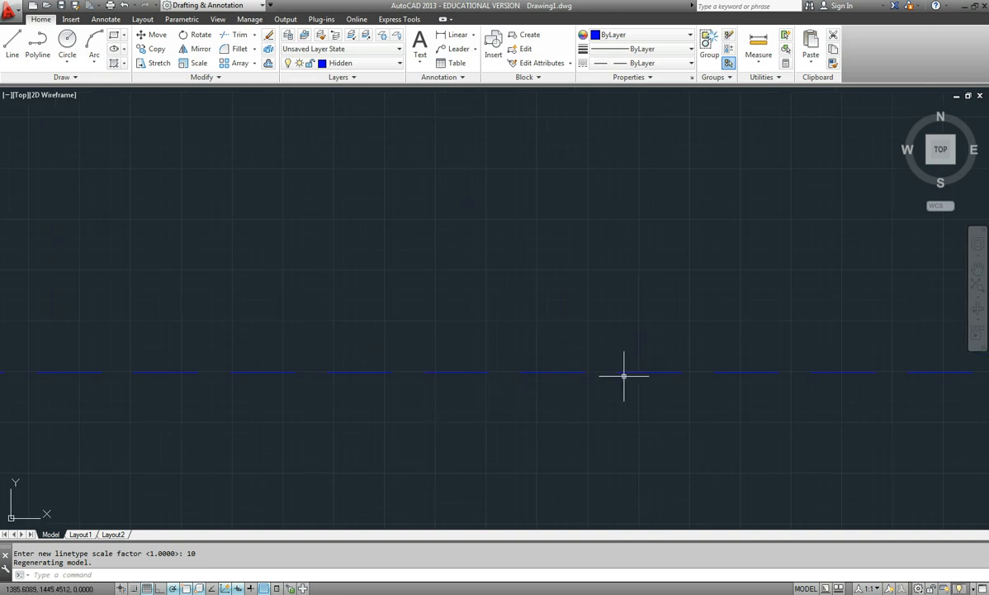
Set the global linetype scale factor to 0.1 and inspect the line's dashes close up
type("lts")
key("Return")
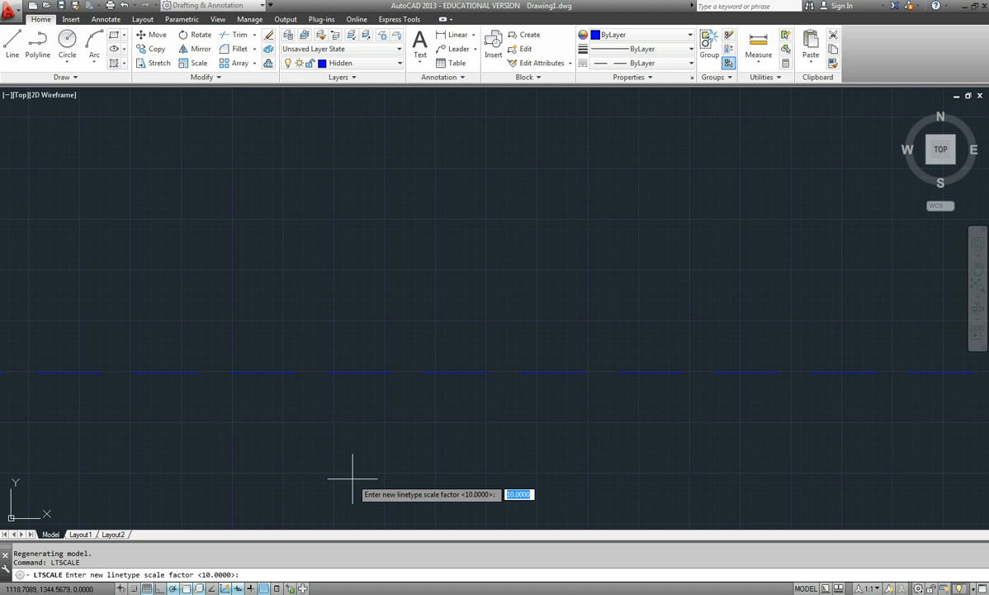
type(".1")
key("Return")
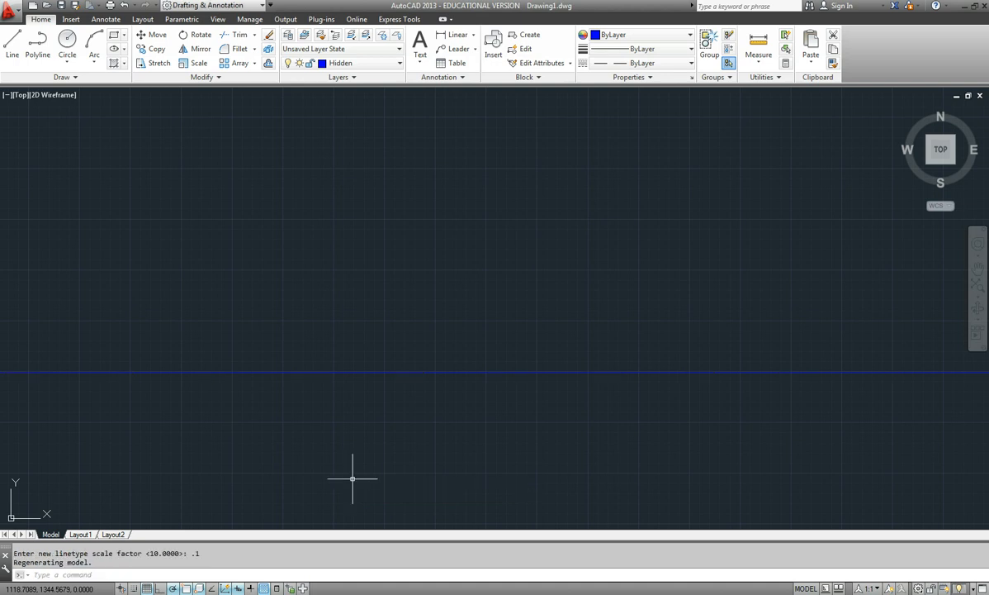
scroll(403, 401, "up", 4)
scroll(420, 244, "up", 3)
middle_click_drag(435, 159, 435, 369)
middle_click_drag(529, 330, 570, 369)
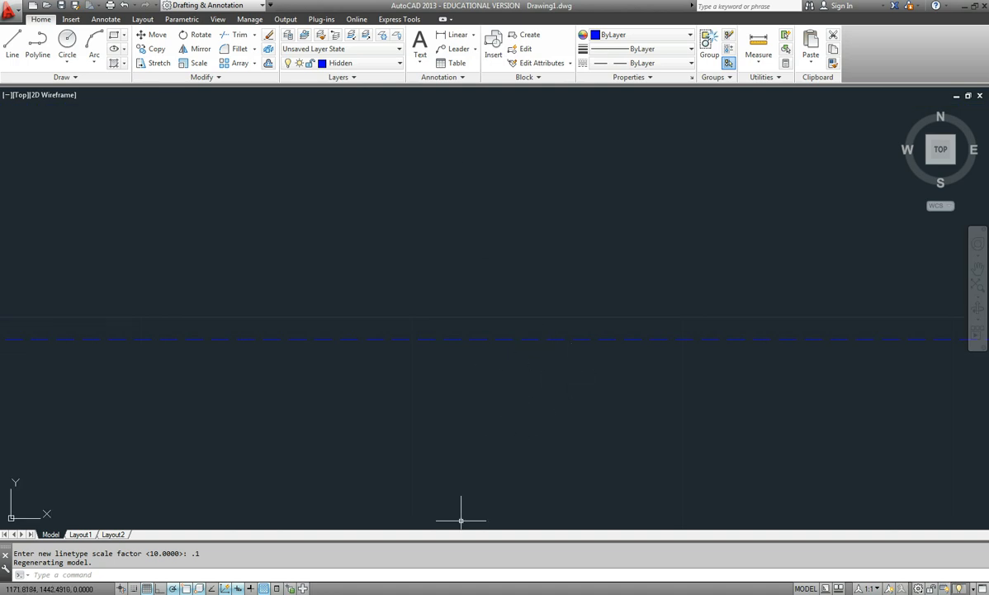
Check the layer table in the PDF, then add a layer named Centre in AutoCAD's Layer Properties Manager
key("alt+Tab")
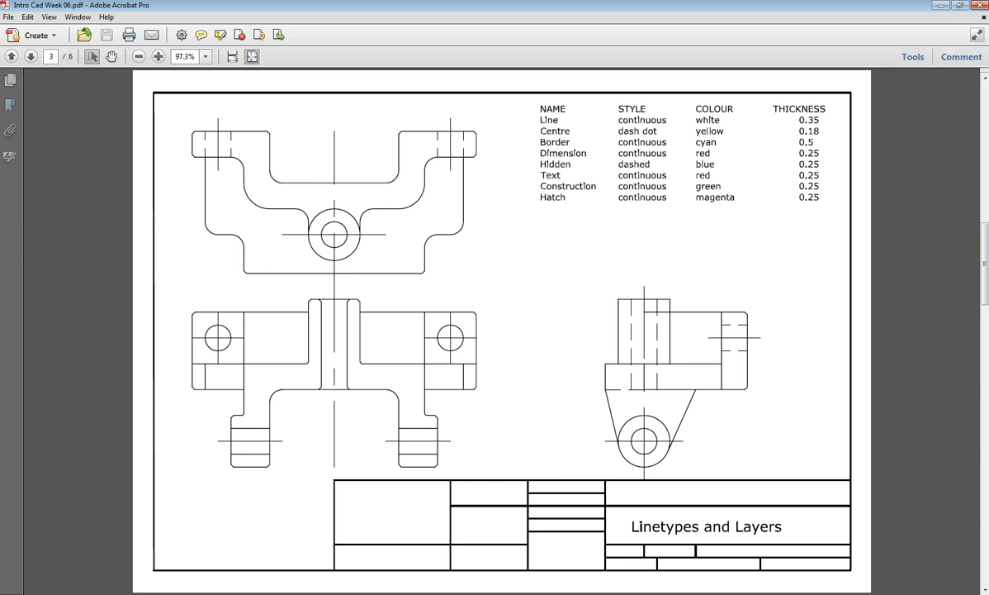
key("alt+Tab")
scroll(390, 368, "down", 4)
middle_click_drag(393, 375, 418, 296)
scroll(428, 234, "up", 2)
scroll(430, 234, "up", 1)
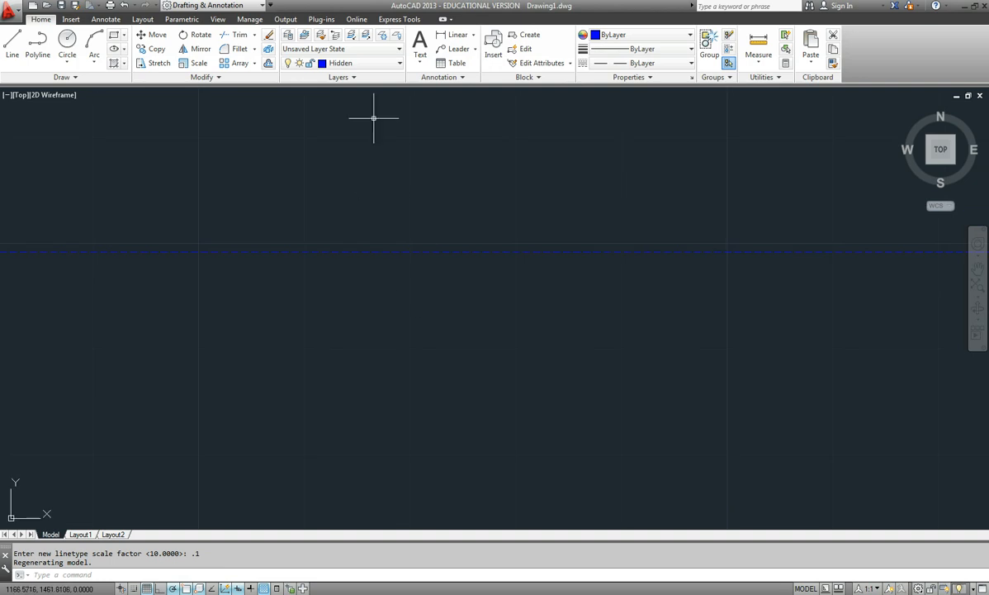
left_click(288, 35)
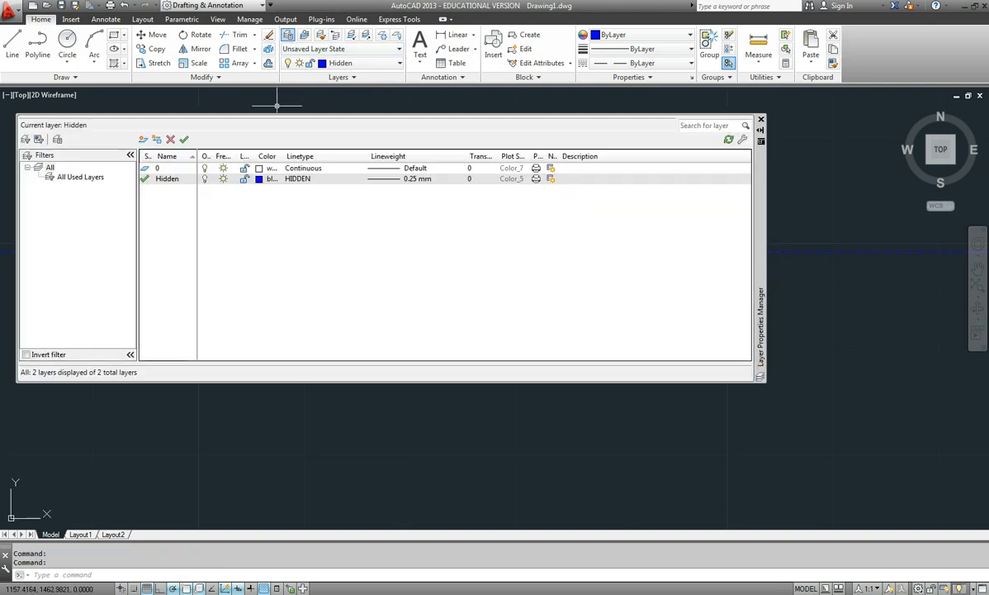
left_click(144, 138)
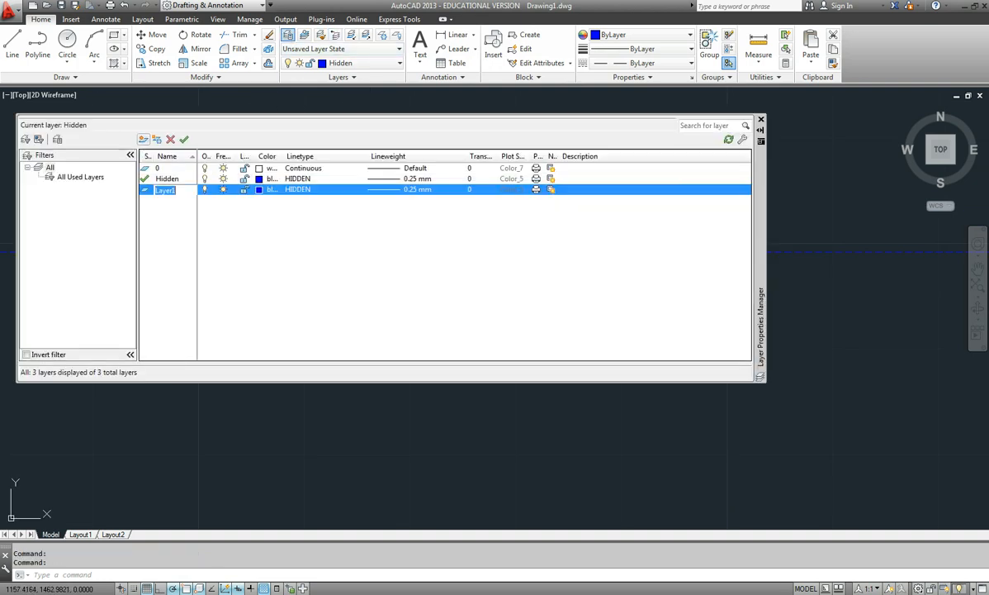
type("Centre")
Set the Centre layer's colour to yellow
left_click(263, 189)
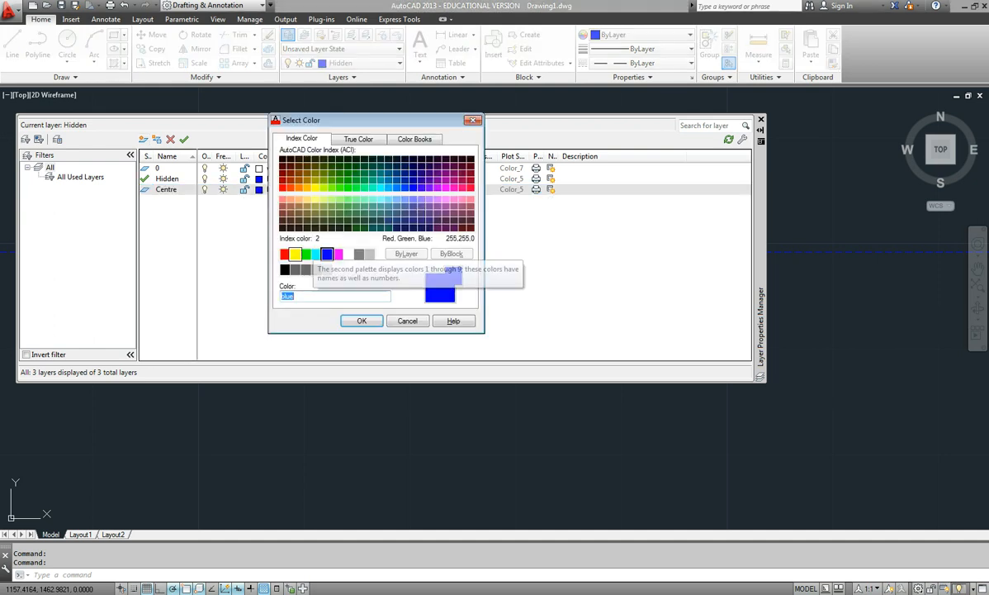
left_click(295, 254)
left_click(362, 321)
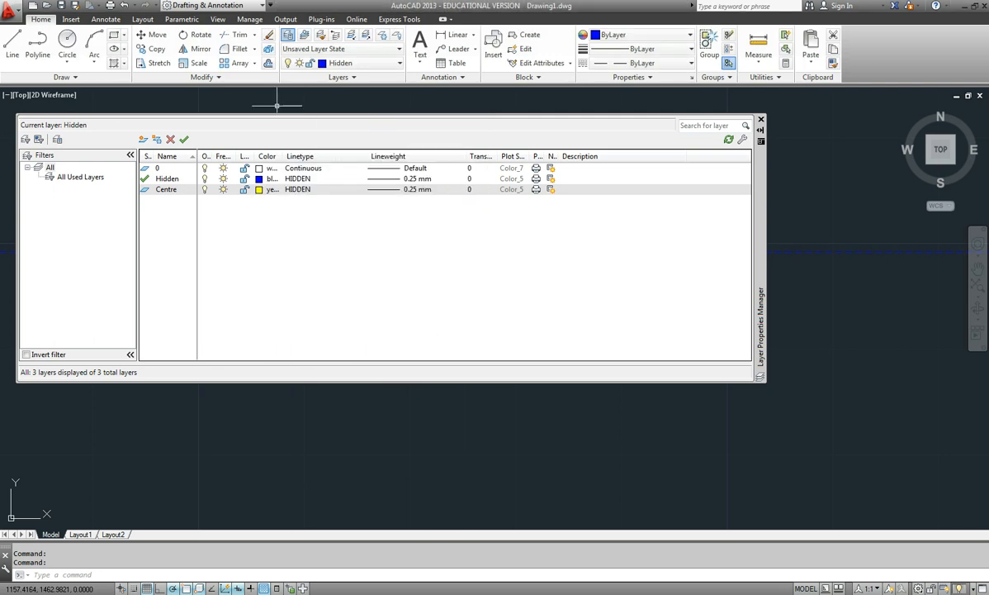
Load the CENTER linetype from acadiso.lin and assign it to the Centre layer
left_click(298, 189)
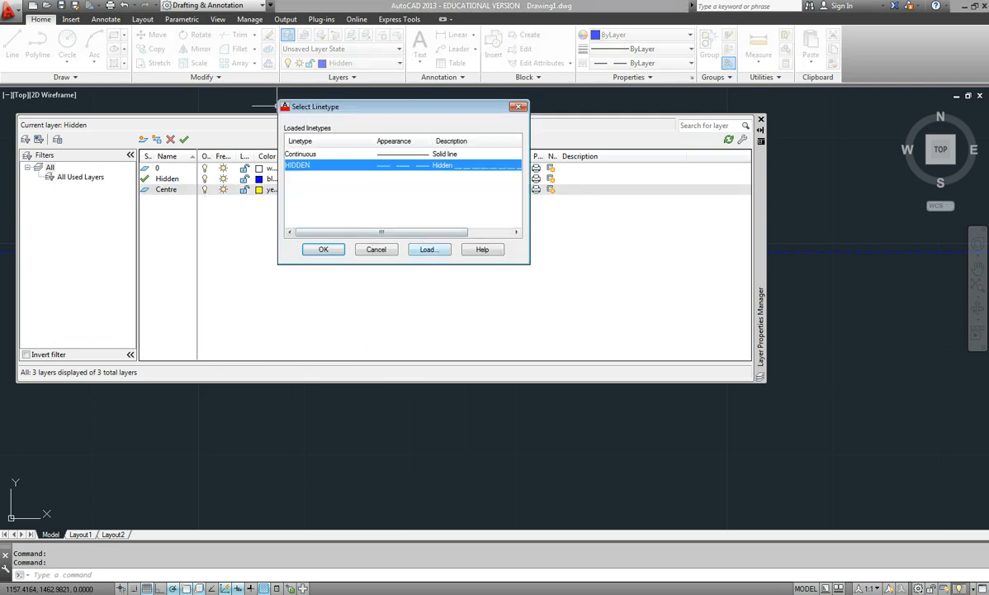
left_click(428, 250)
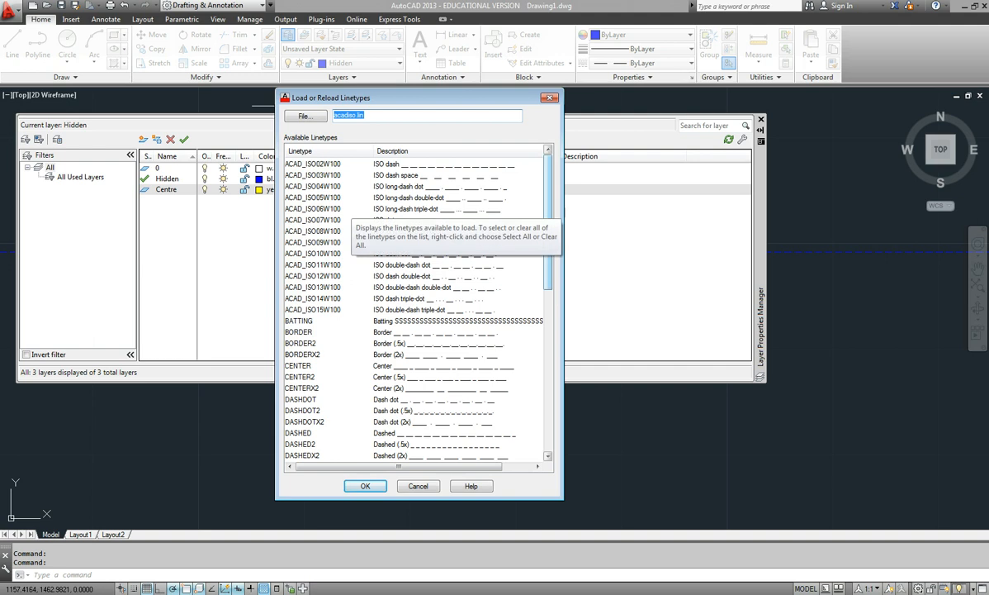
scroll(415, 306, "down", 2)
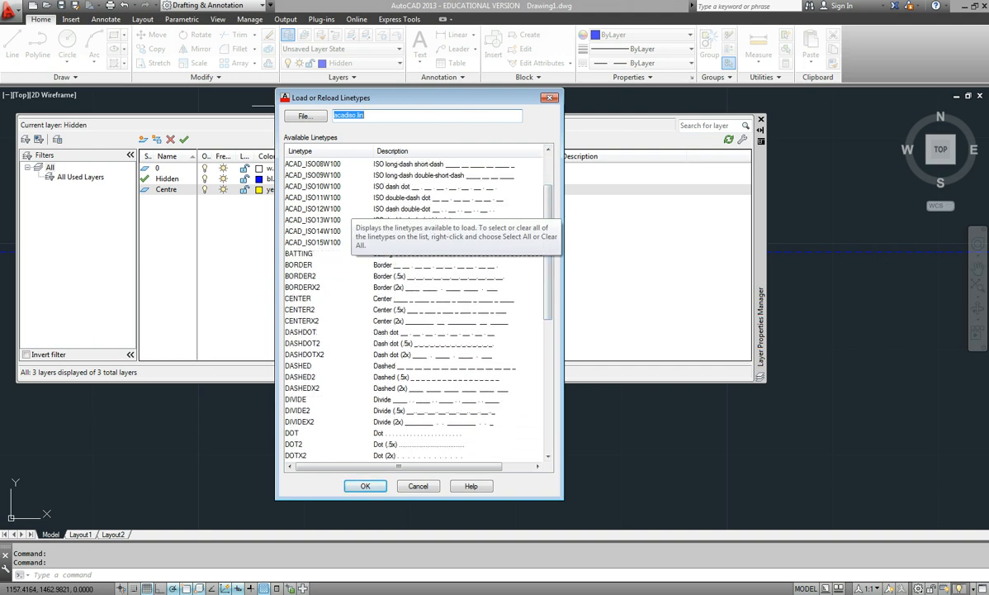
left_click(298, 298)
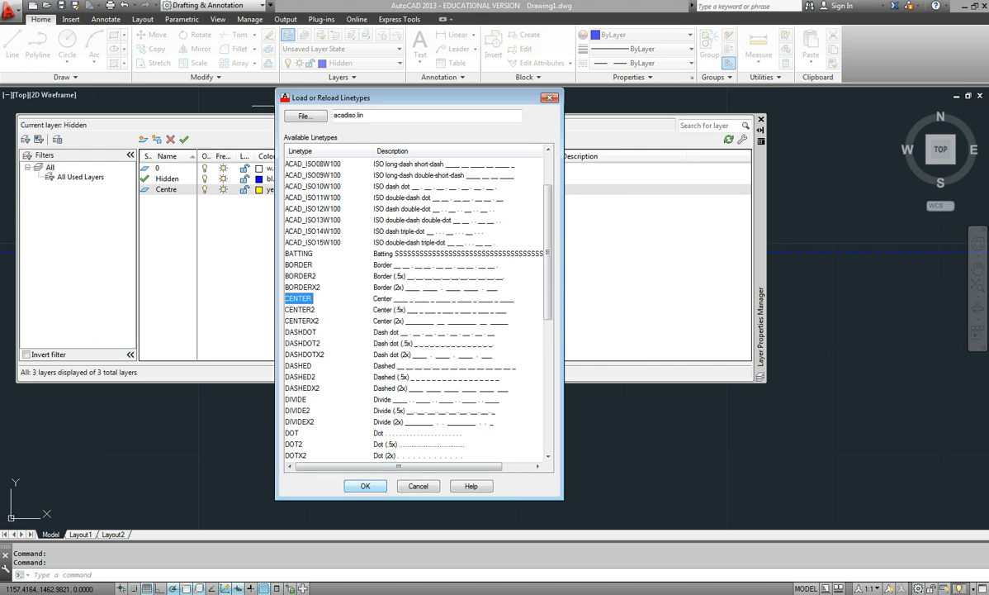
left_click(365, 485)
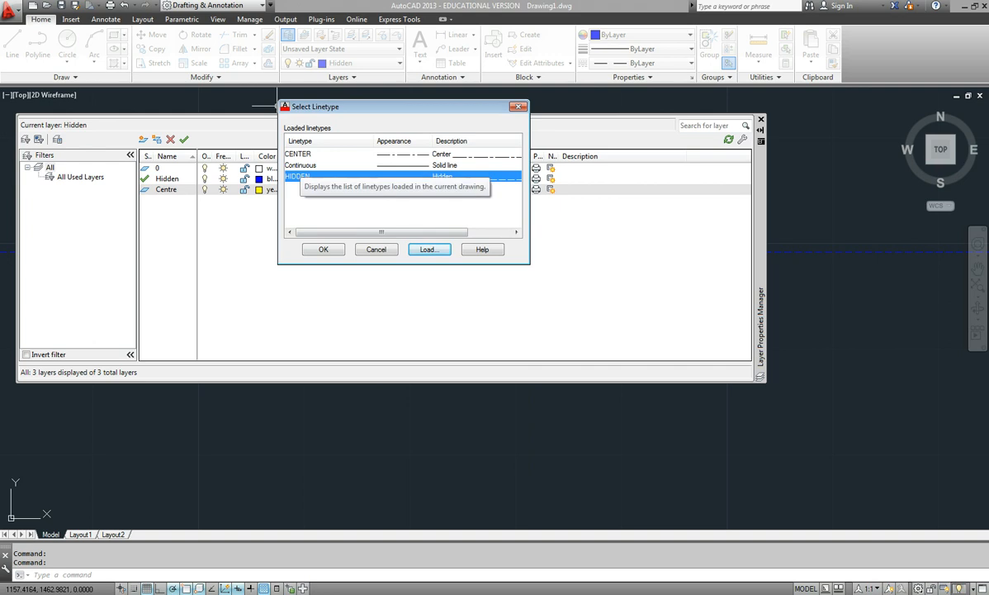
left_click(299, 154)
key("Return")
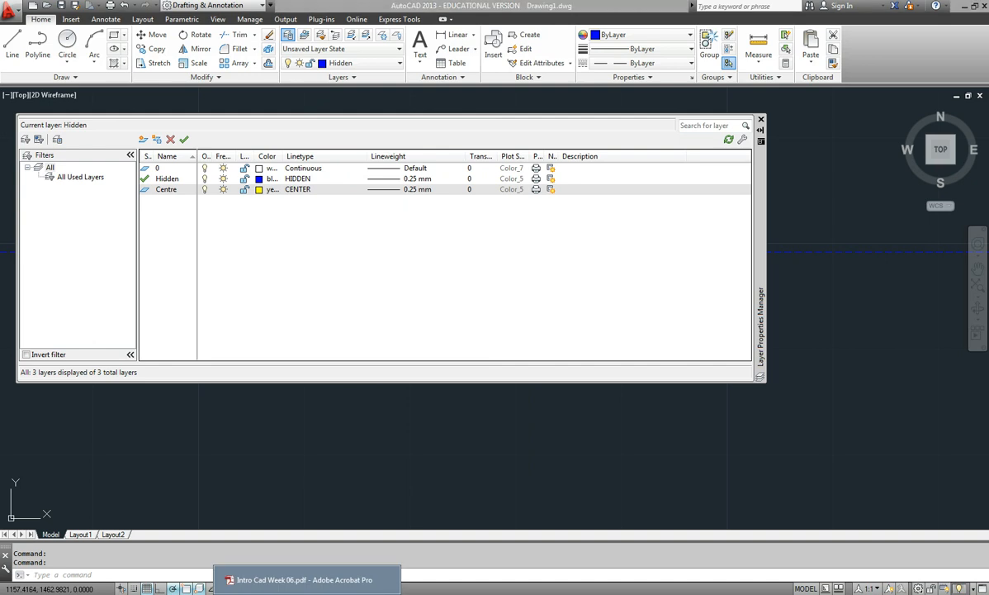
Check the Centre thickness in the PDF layer table, then set the Centre layer's lineweight to 0.18 mm in AutoCAD
left_click(307, 580)
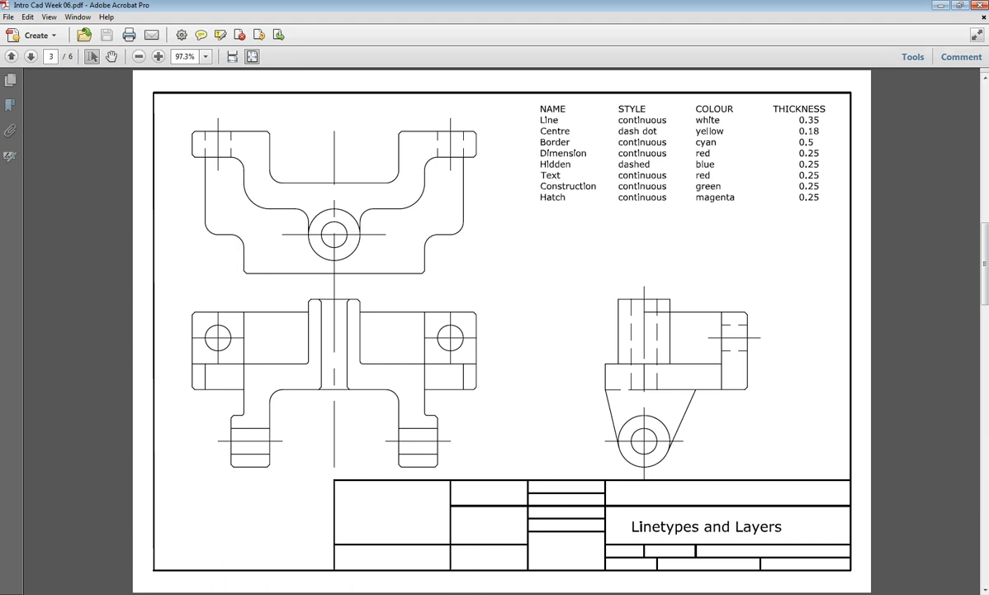
left_click(344, 579)
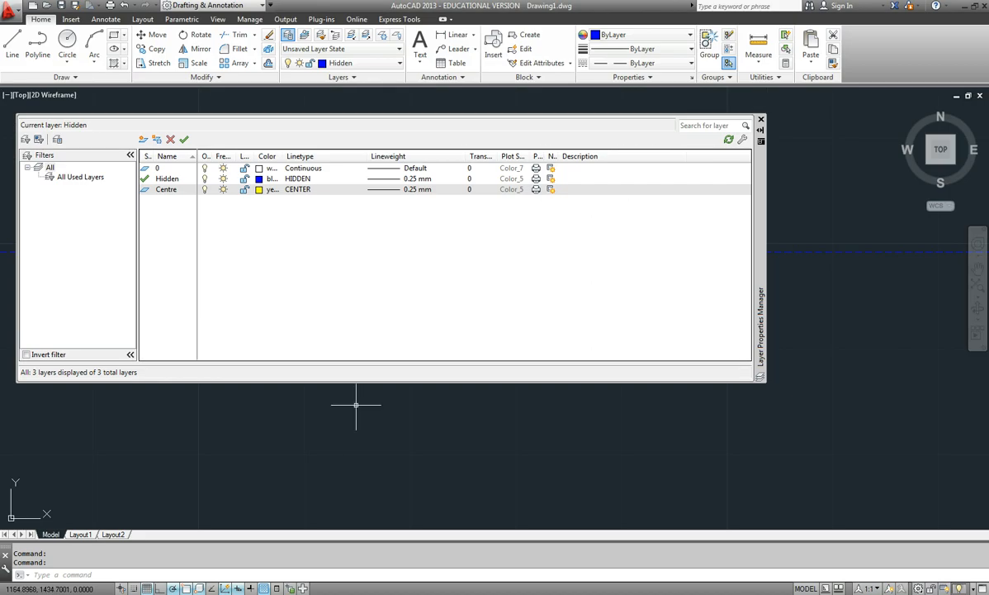
left_click(417, 178)
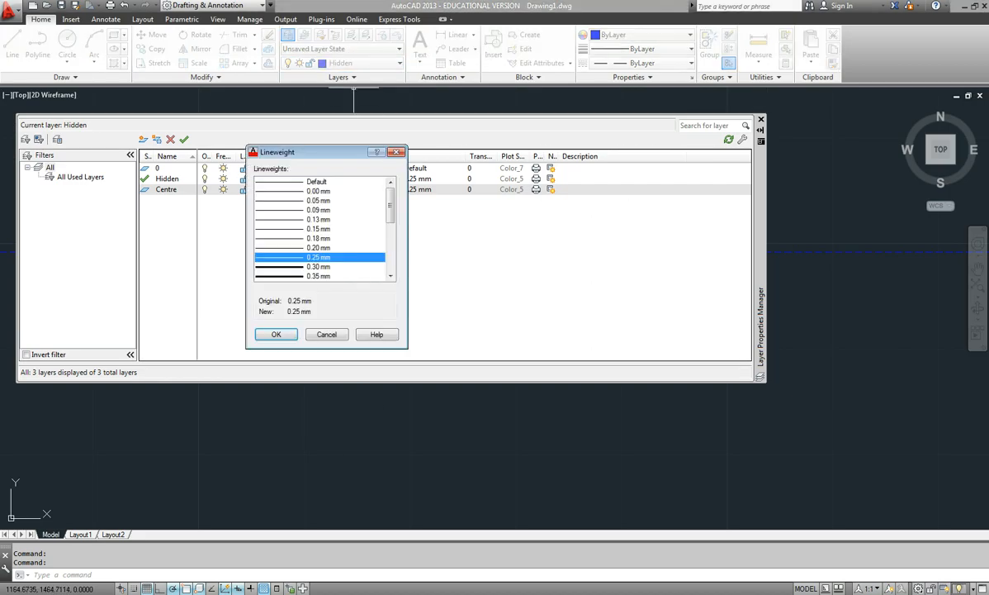
left_click(318, 238)
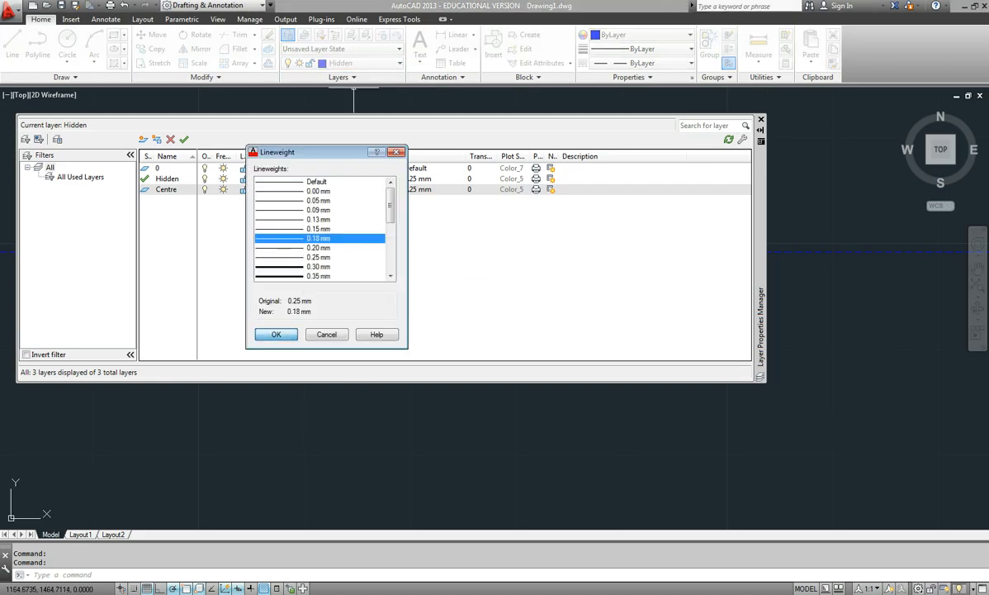
left_click(276, 333)
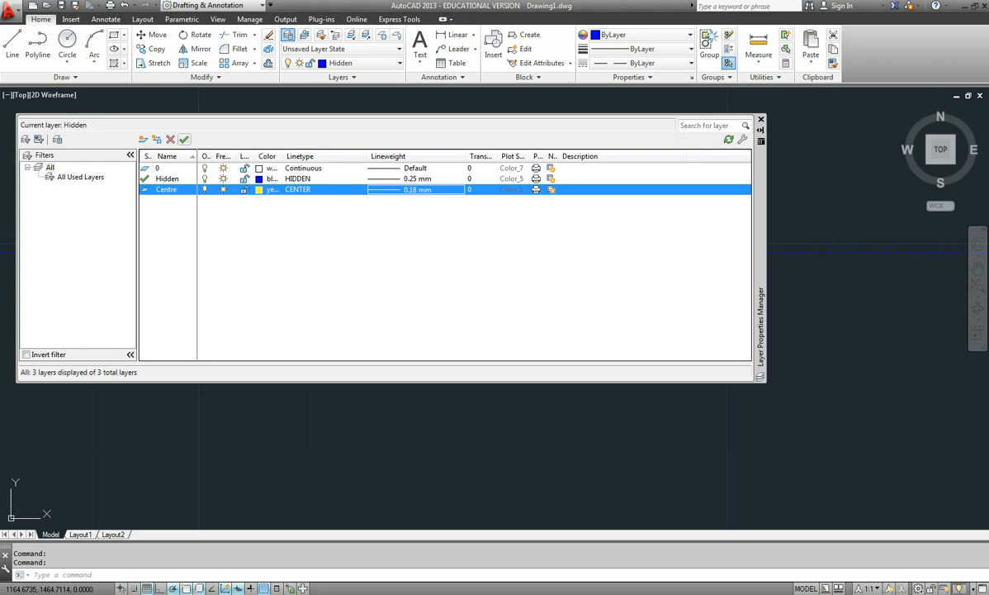
Make the Centre layer current and draw a diagonal line about 47 units long, rising at about 36° across the blue hidden line
left_click(183, 138)
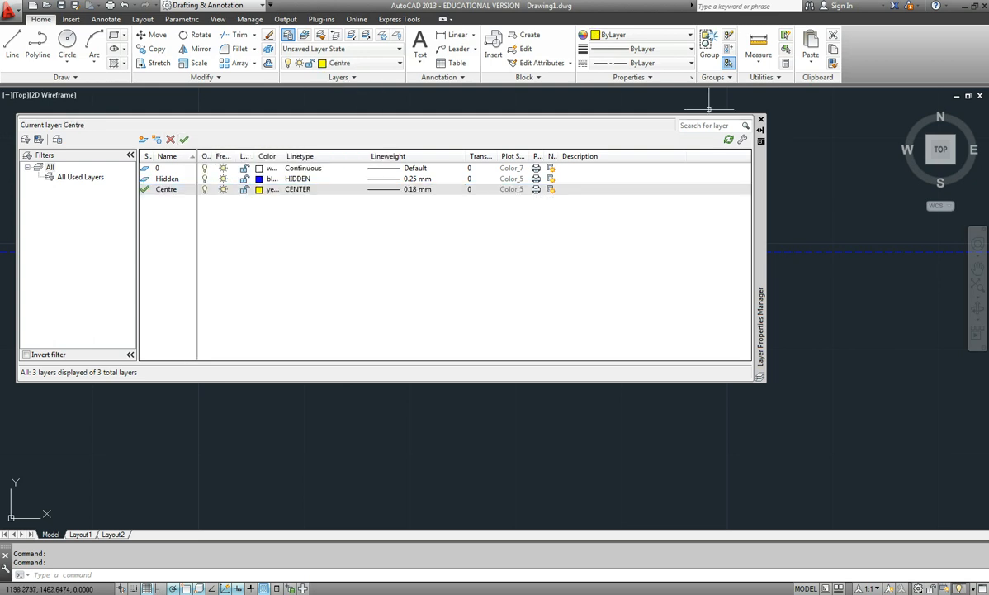
left_click(761, 119)
left_click(12, 43)
left_click(207, 414)
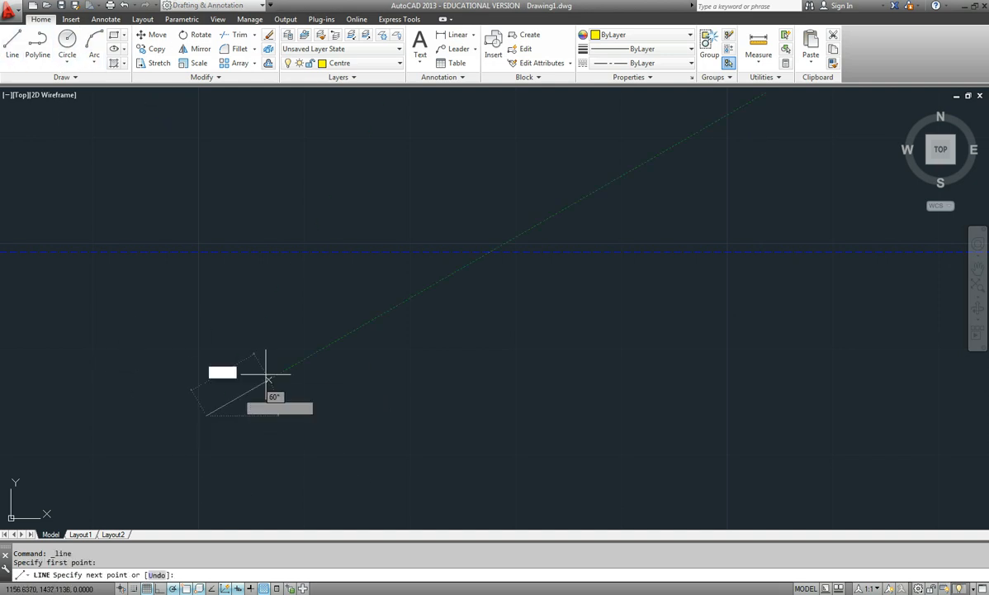
left_click(611, 125)
key("Escape")
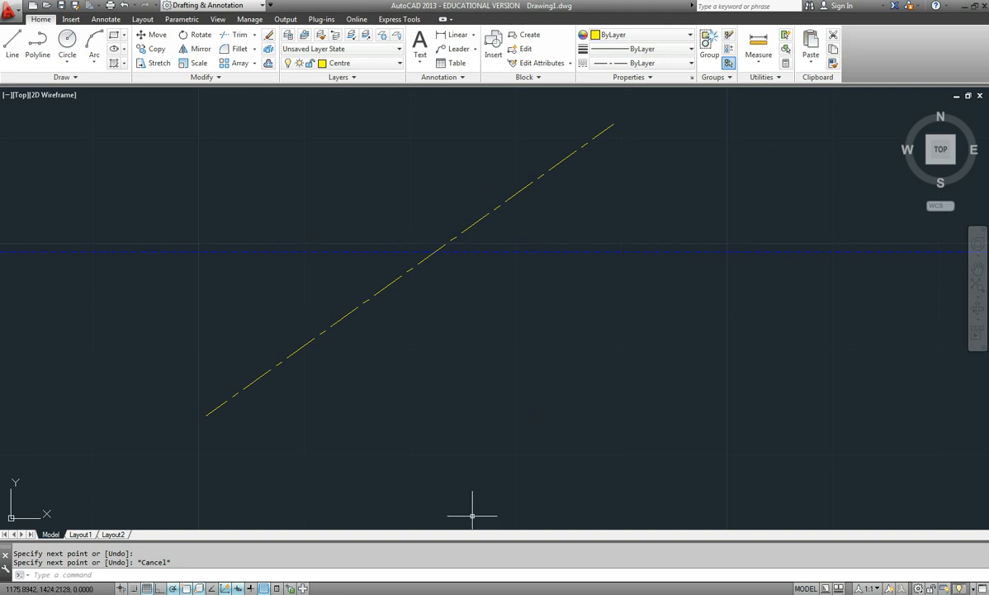
Compare with the centre lines in the PDF drawing, then set the diagonal line's own linetype scale to 0.5 in AutoCAD
key("alt+Tab")
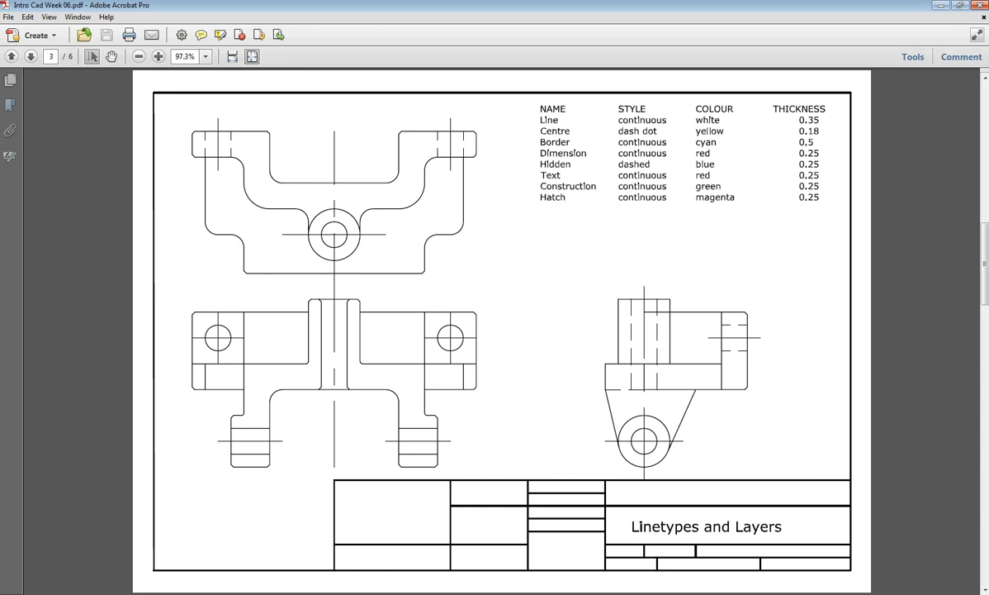
left_click(322, 582)
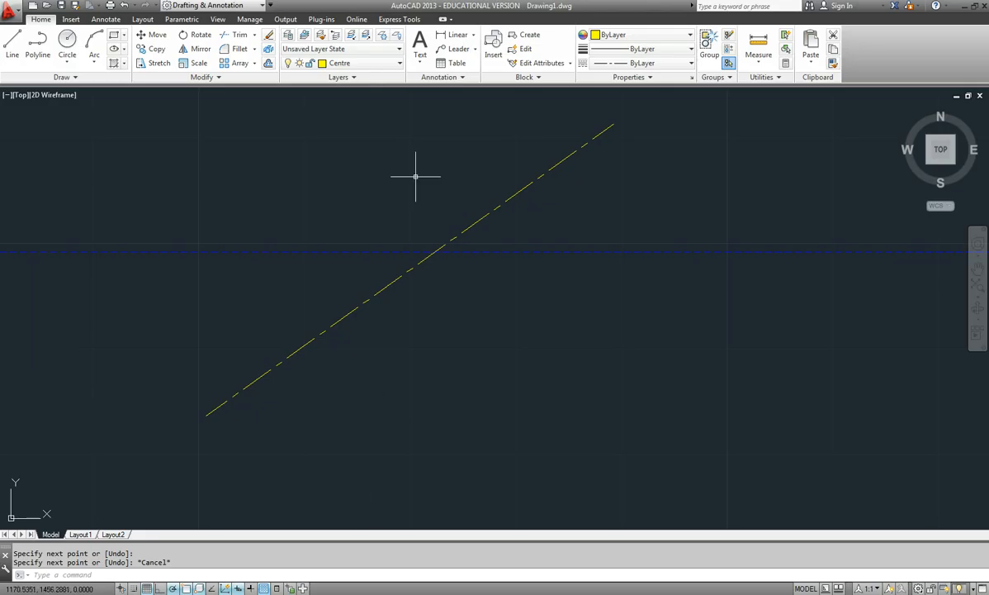
left_click(475, 223)
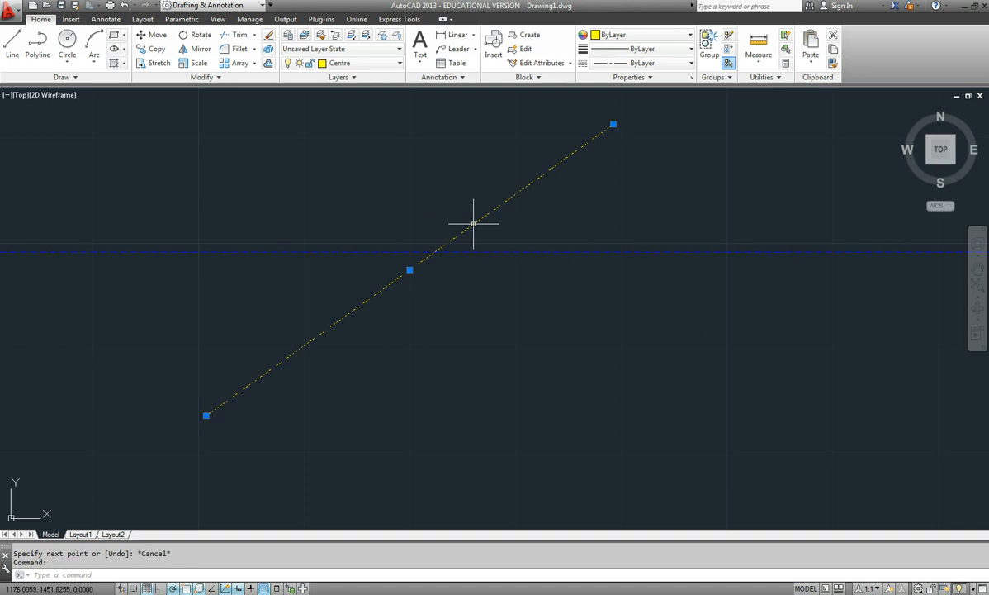
right_click(460, 319)
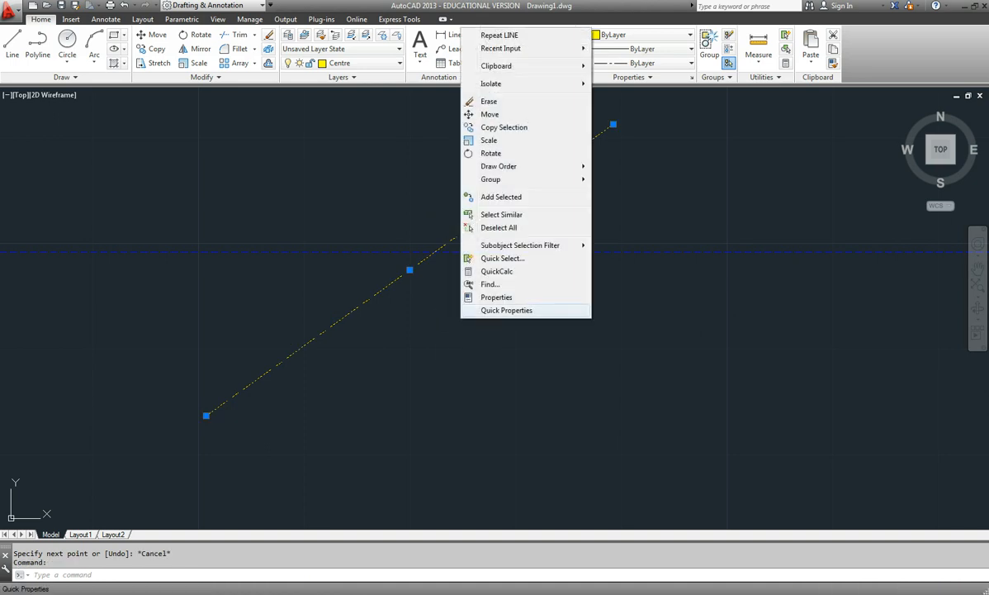
left_click(497, 297)
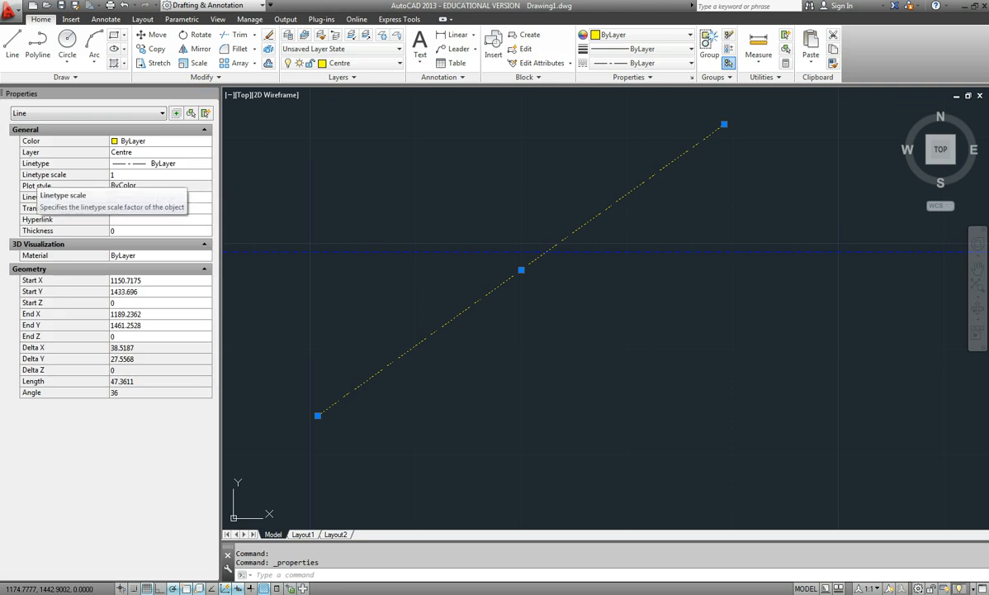
left_click(45, 174)
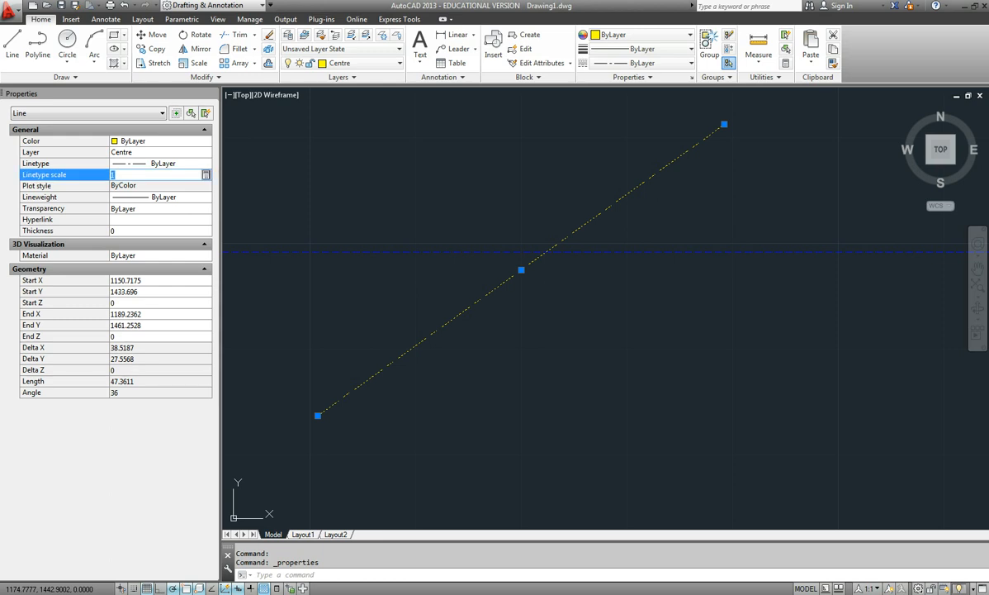
type(".5")
key("Tab")
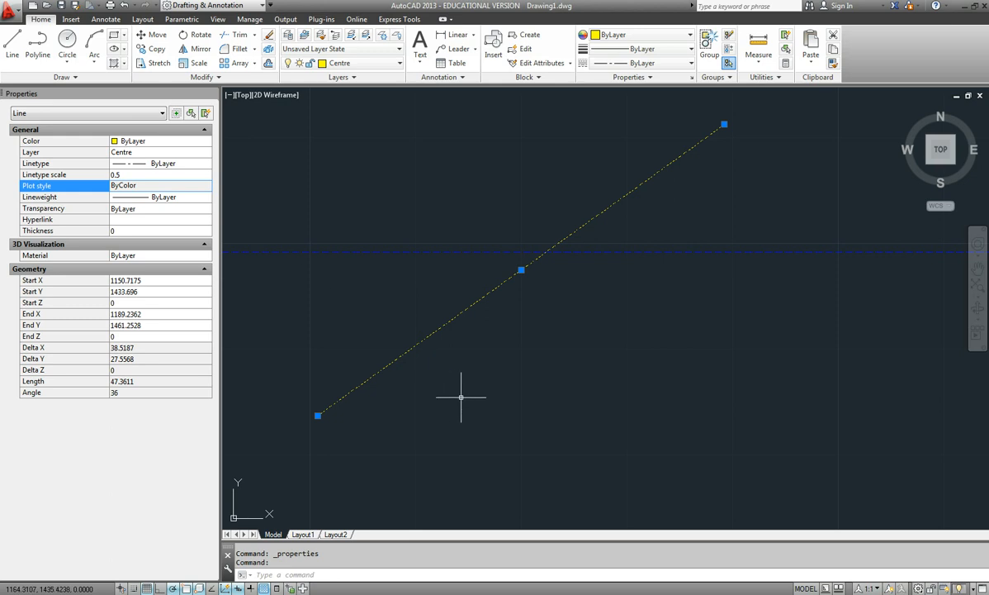
key("Escape")
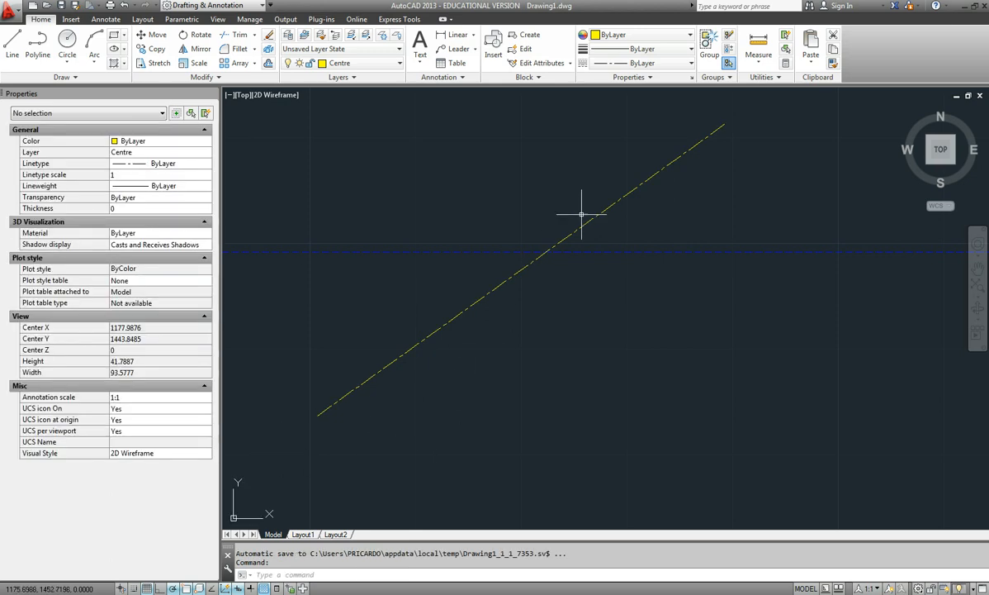
Inspect the properties of the horizontal hidden line, including its linetype scale, and deselect it
left_click(698, 250)
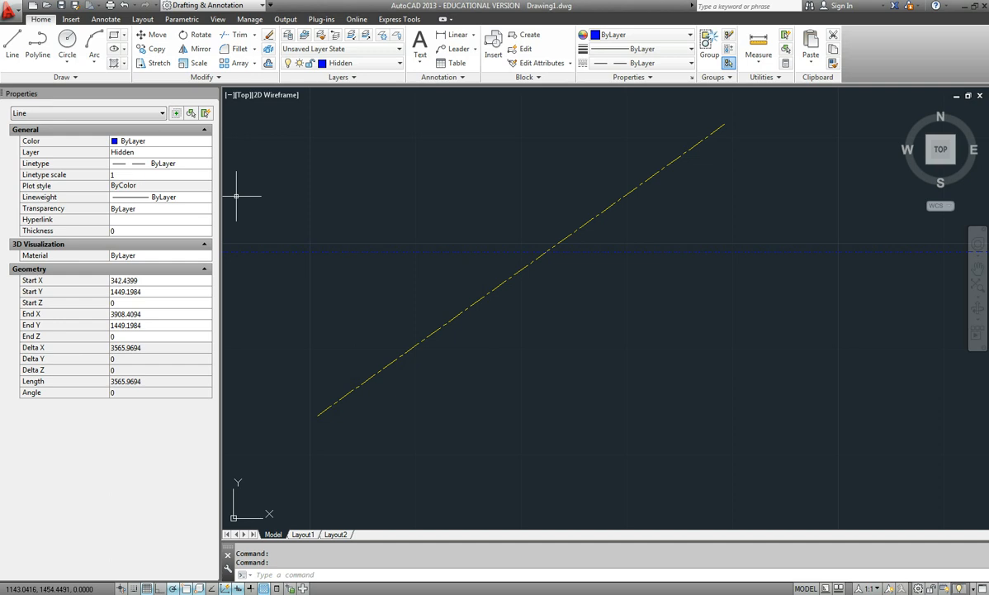
key("Escape")
key("Escape")
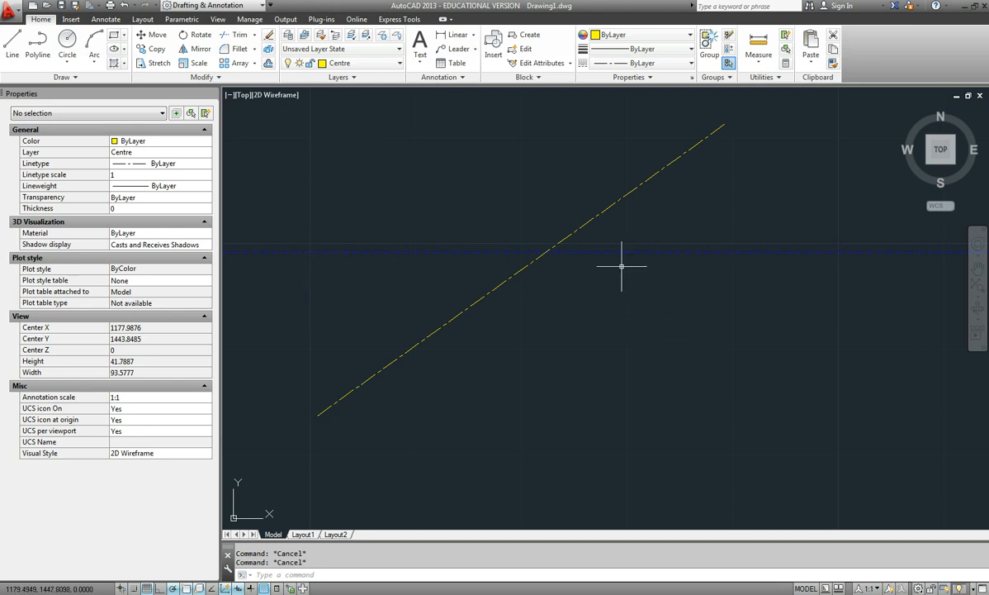
Select the diagonal centre line and open its colour property for editing
left_click(570, 234)
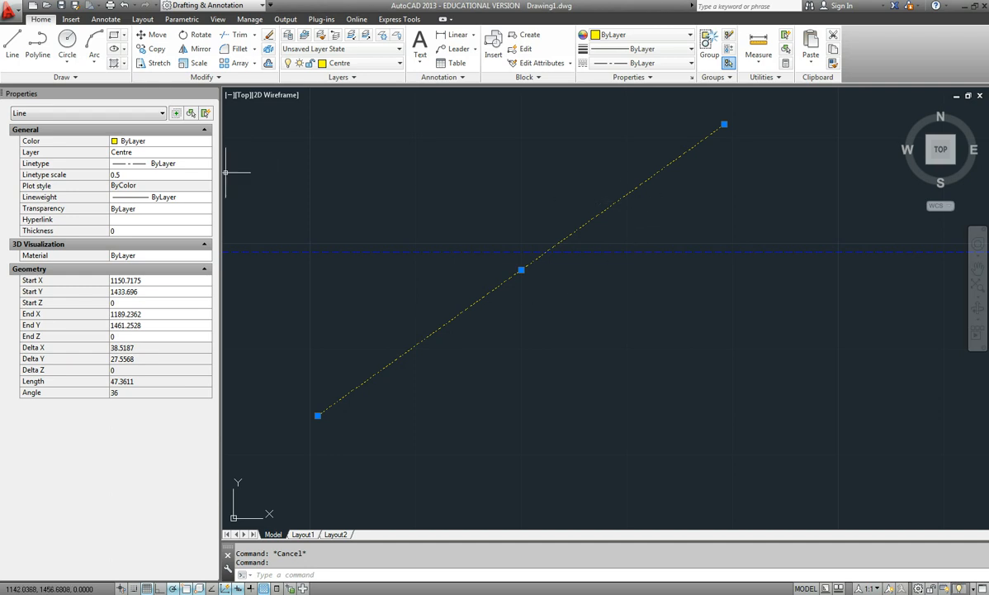
left_click(156, 140)
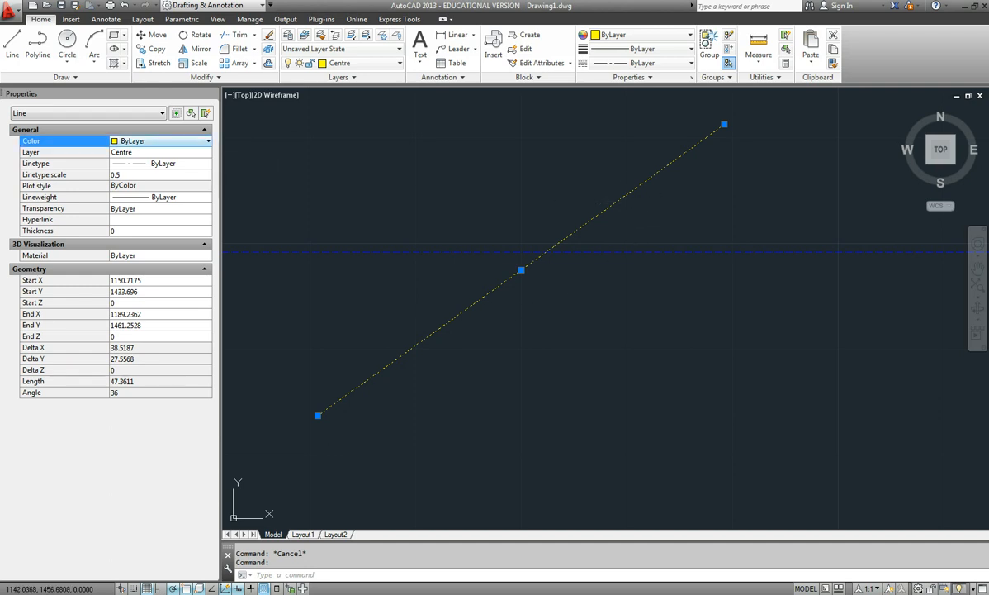